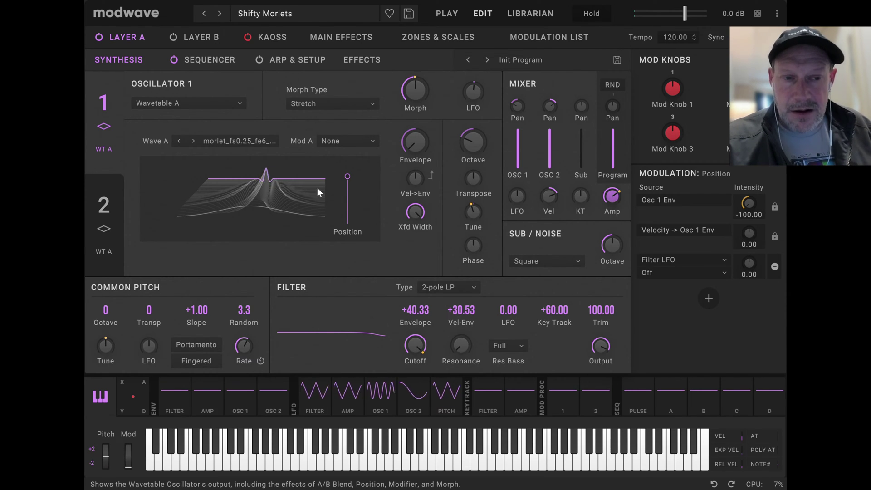
# - On Oscillator 2, sweep wave position and back, clear its envelope modulation, and zero the OSC 1 fader
pyautogui.click(471, 94)
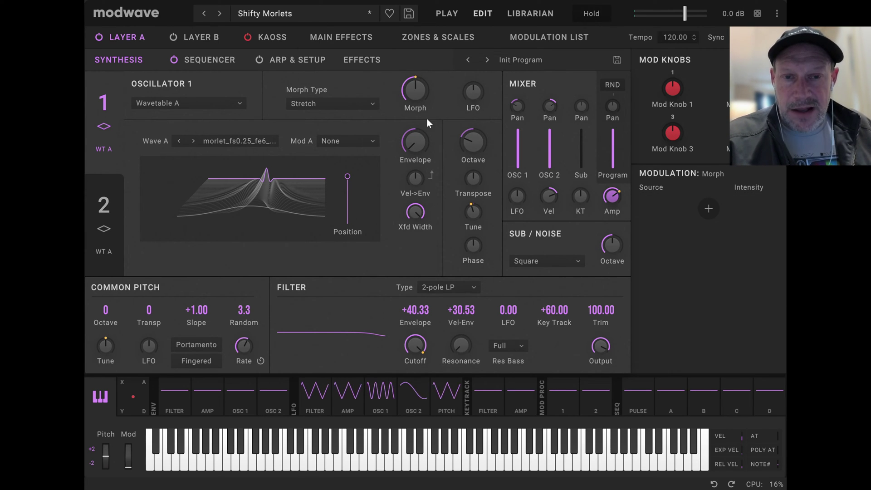
pyautogui.click(108, 210)
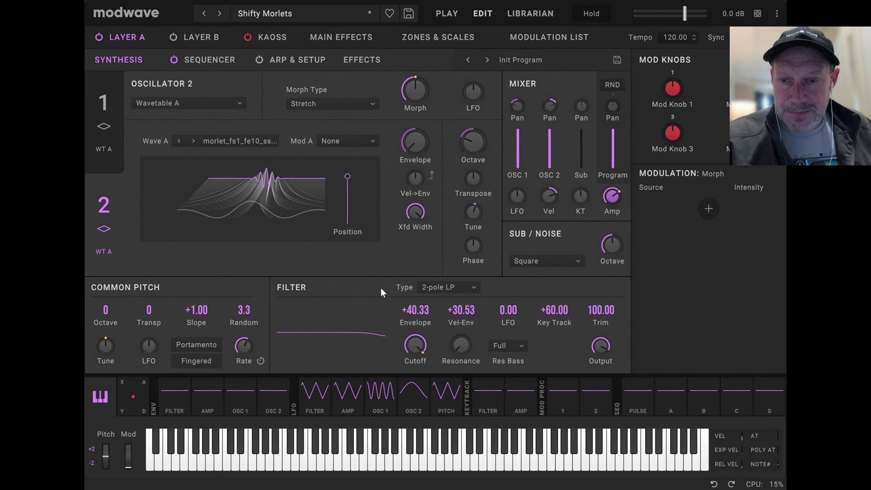
pyautogui.moveTo(347, 177); pyautogui.dragTo(353, 196)
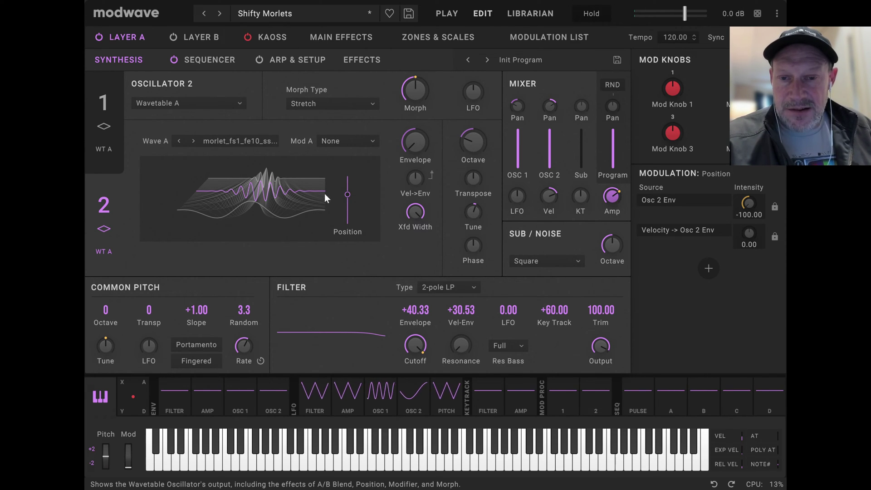
pyautogui.moveTo(348, 191); pyautogui.dragTo(365, 156)
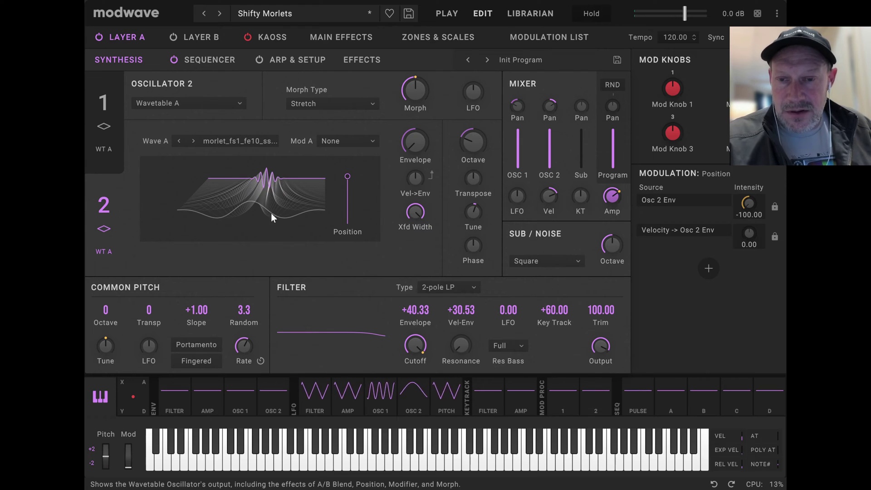
pyautogui.doubleClick(422, 143)
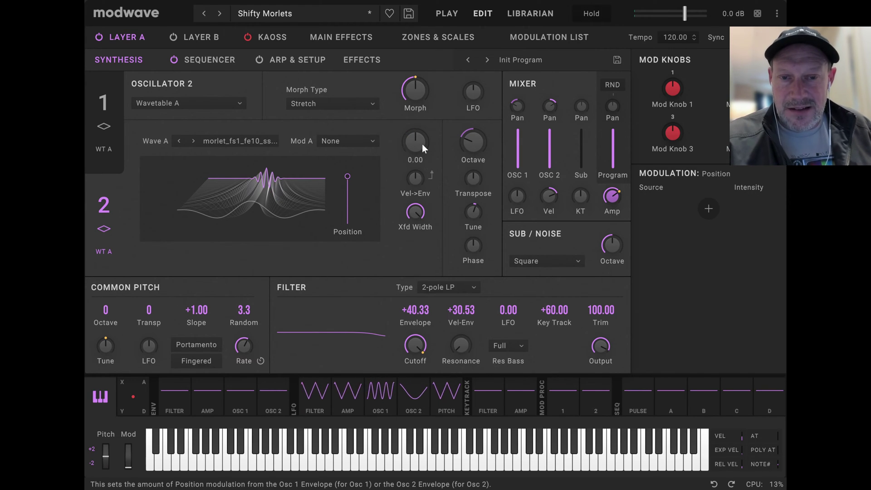
pyautogui.moveTo(516, 130); pyautogui.dragTo(536, 224)
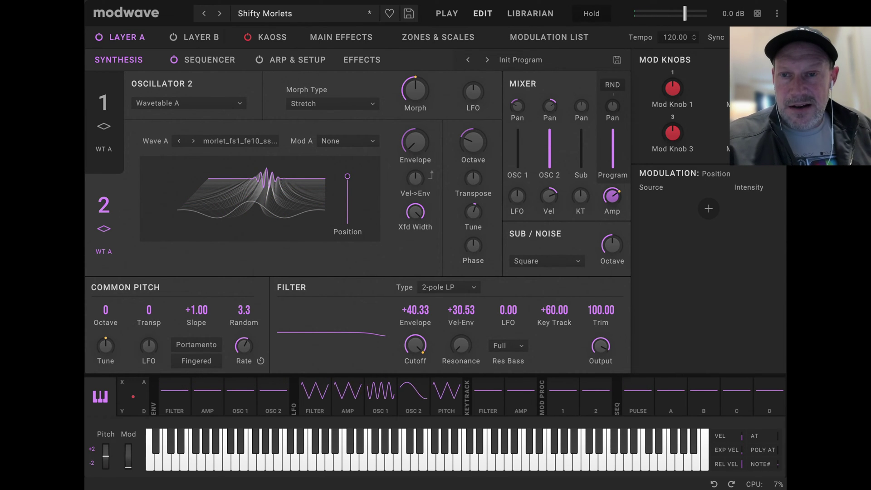
# - Step to the Shifty Morlets Tri patch and back to Shifty Morlets, reloading it unedited
pyautogui.click(219, 13)
pyautogui.click(205, 13)
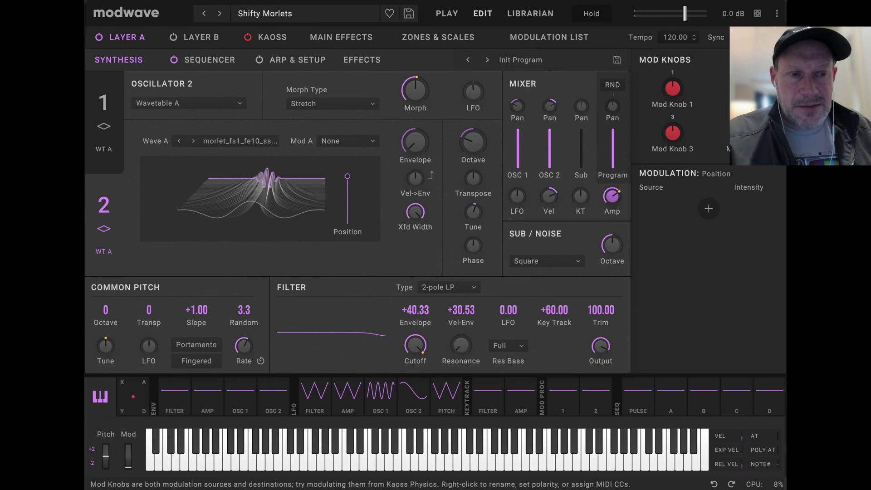
pyautogui.moveTo(601, 215)
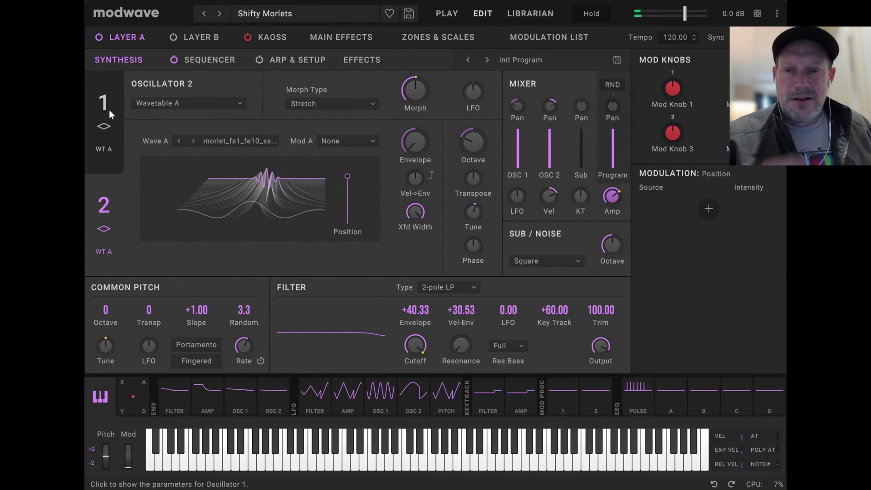
# - Sweep Oscillator 1's wavetable position to the start, then set it to about 90
pyautogui.click(421, 344)
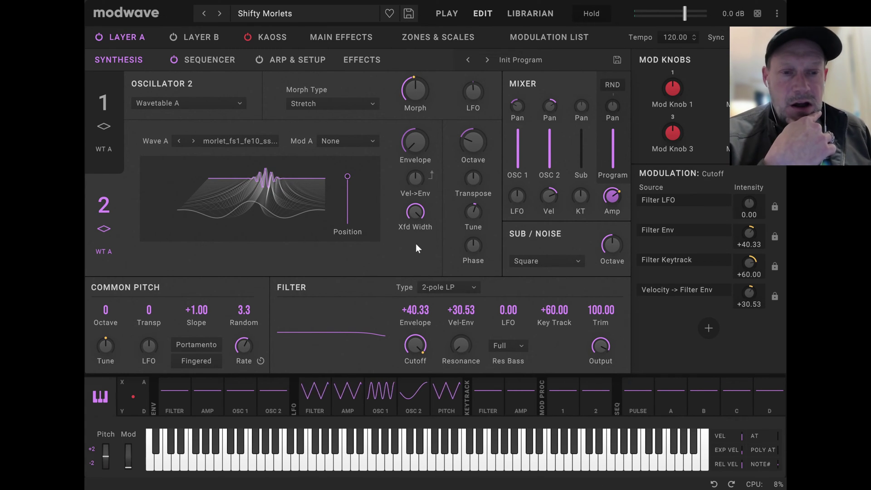
pyautogui.click(95, 112)
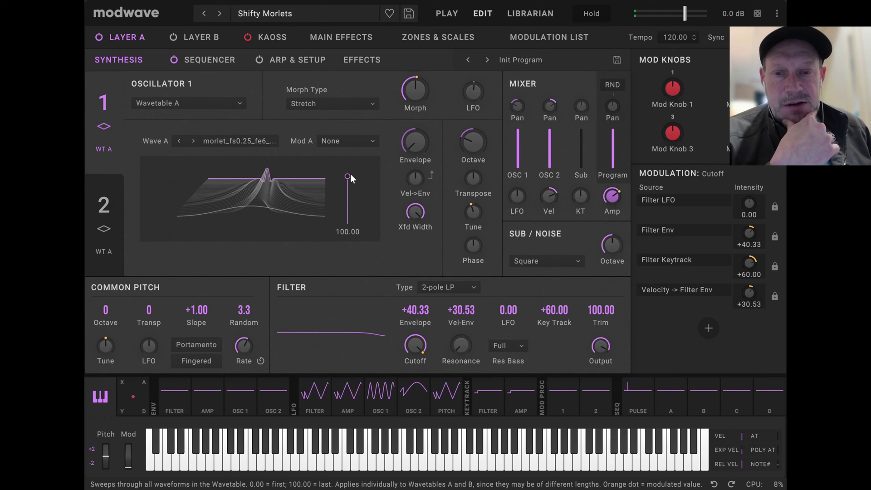
pyautogui.moveTo(350, 175)
pyautogui.mouseDown()
pyautogui.moveTo(351, 243)
pyautogui.moveTo(363, 189)
pyautogui.mouseUp()
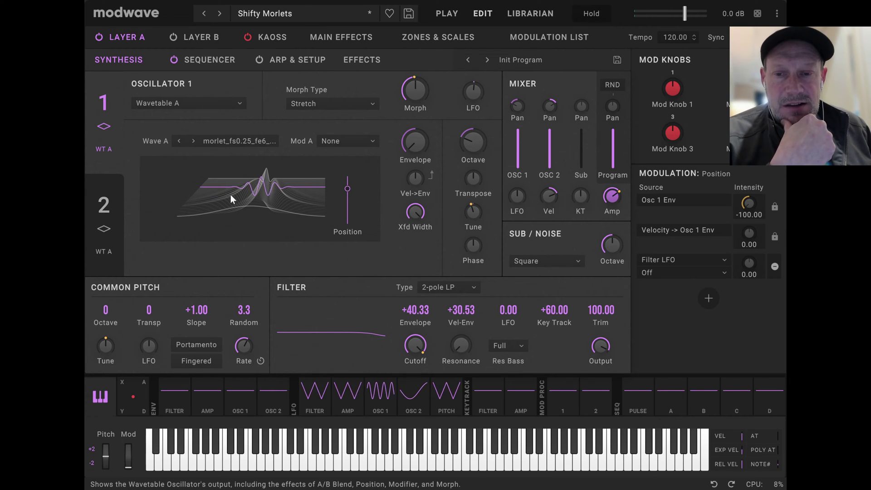
pyautogui.click(346, 188)
pyautogui.moveTo(348, 189)
pyautogui.mouseDown()
pyautogui.moveTo(350, 164)
pyautogui.moveTo(349, 281)
pyautogui.moveTo(376, 133)
pyautogui.mouseUp()
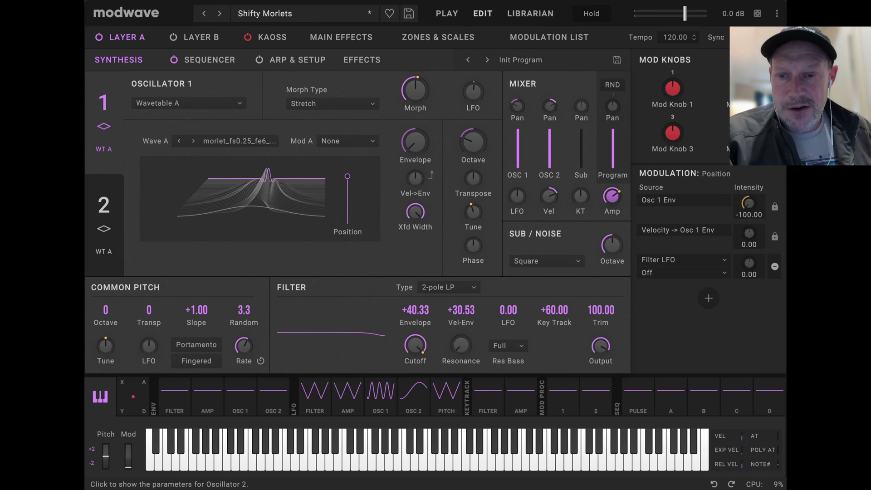
# - Sweep Oscillator 2's wavetable position down and return it to the top
pyautogui.click(104, 211)
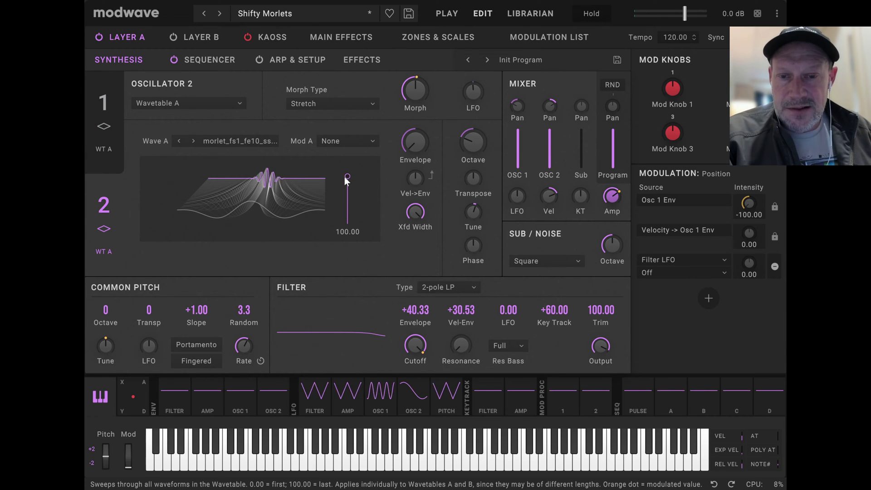
pyautogui.moveTo(347, 177); pyautogui.dragTo(347, 195)
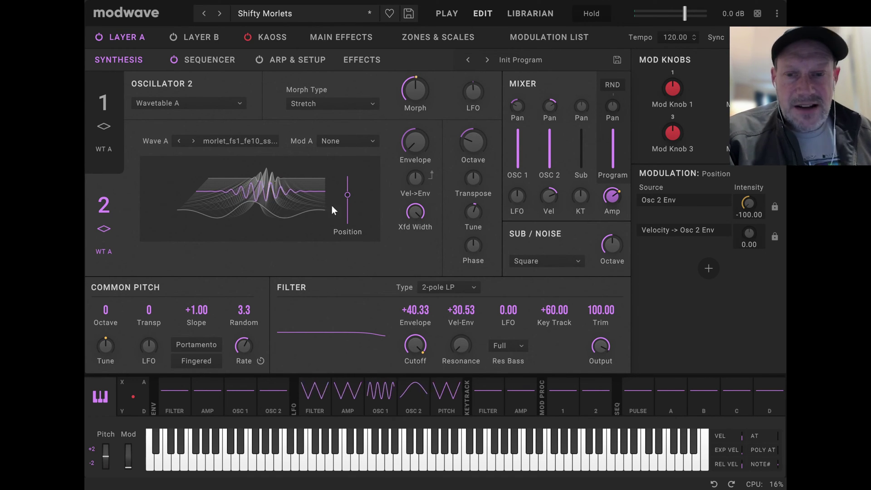
pyautogui.moveTo(347, 196); pyautogui.dragTo(355, 169)
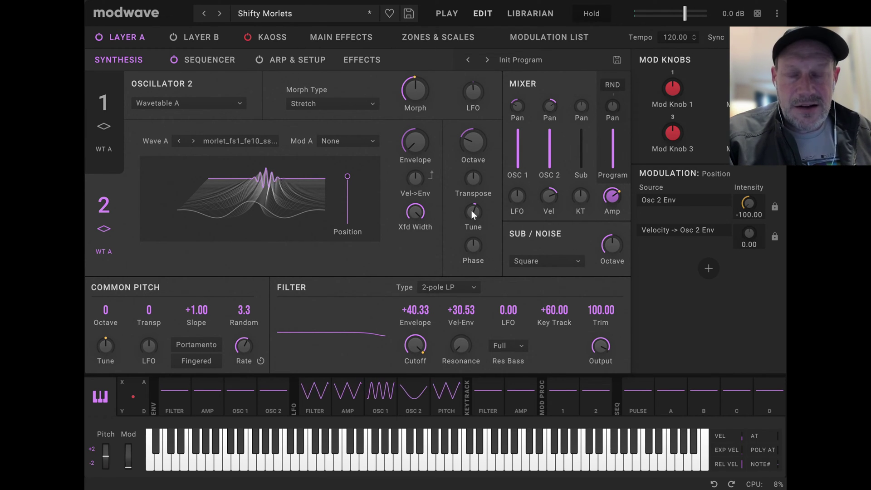
# - Flip between Oscillator 1 and Oscillator 2 wavetables, then pull the Mixer OSC 1 fader to 0
pyautogui.click(97, 100)
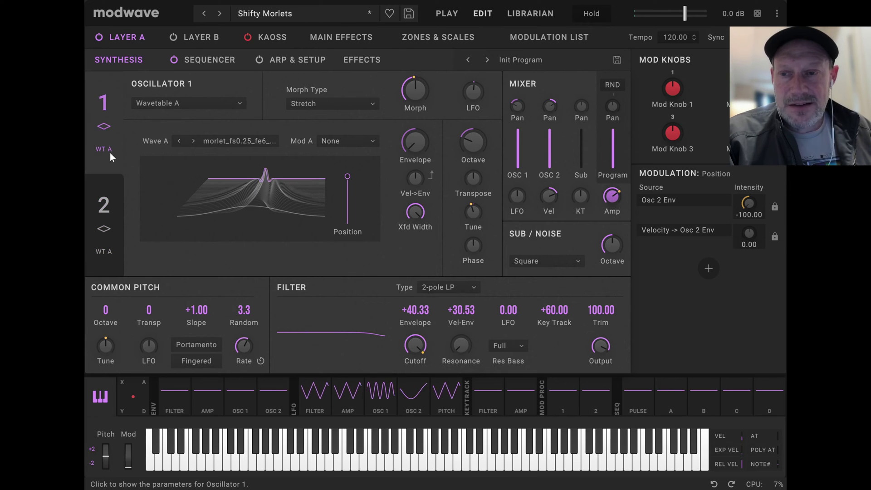
pyautogui.click(113, 201)
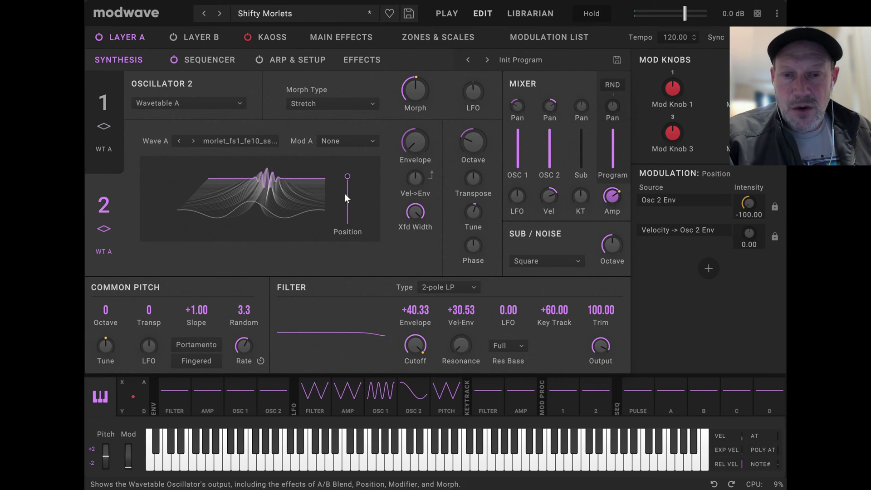
pyautogui.click(117, 119)
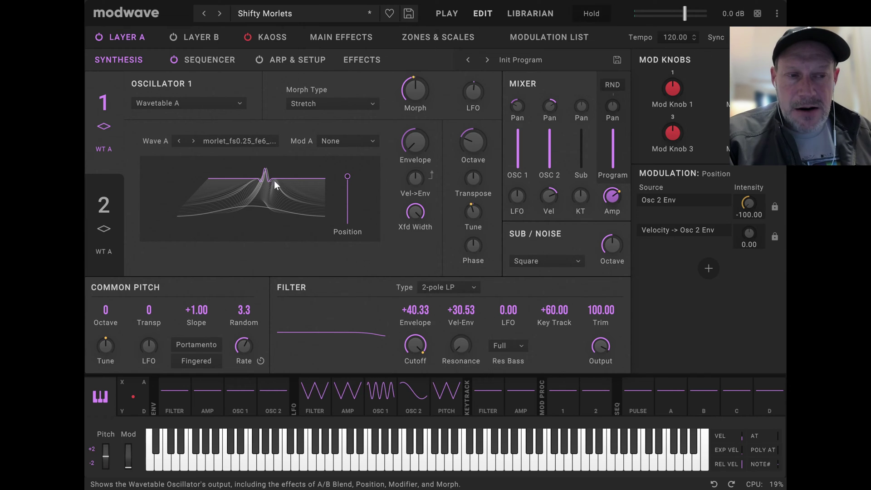
pyautogui.click(115, 208)
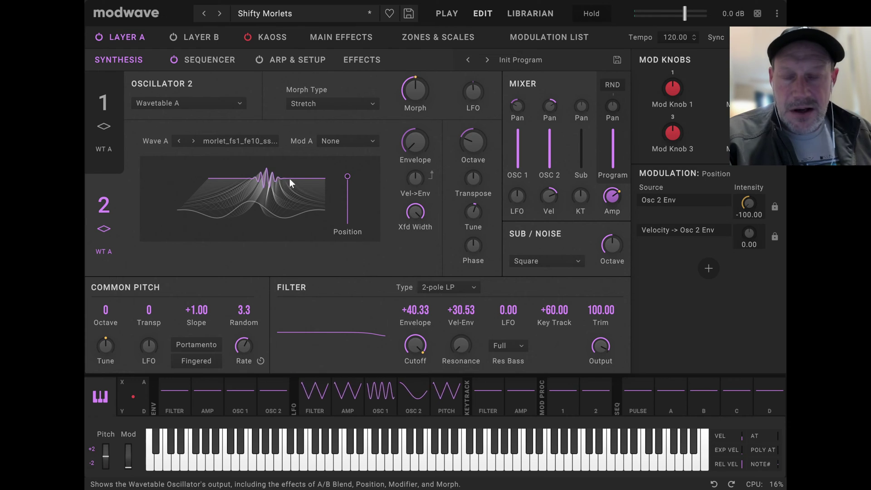
pyautogui.moveTo(518, 139); pyautogui.dragTo(524, 208)
pyautogui.moveTo(520, 197)
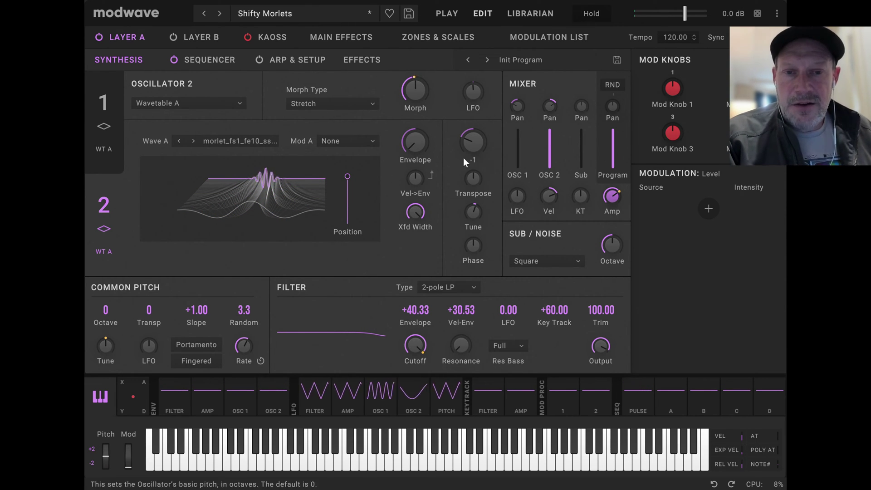
# - Raise the Mixer OSC 1 level to full, check its pan, and show Oscillator 1's settings
pyautogui.moveTo(527, 134); pyautogui.dragTo(539, 113)
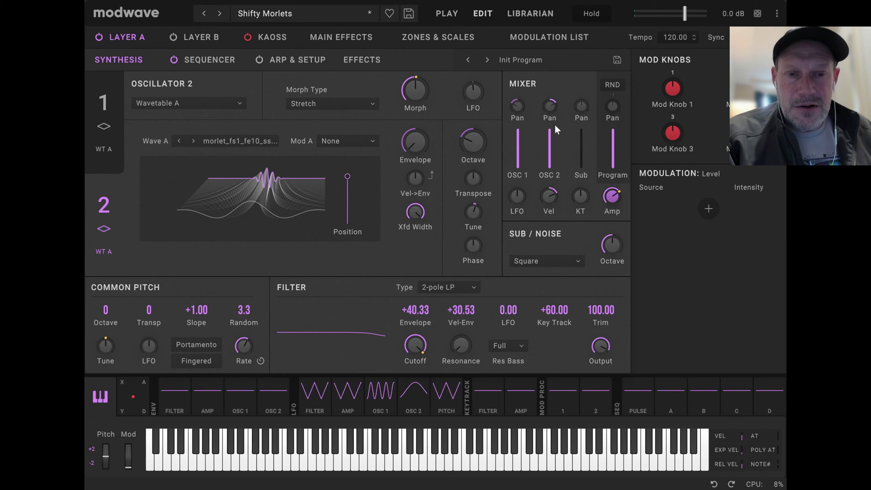
pyautogui.click(518, 107)
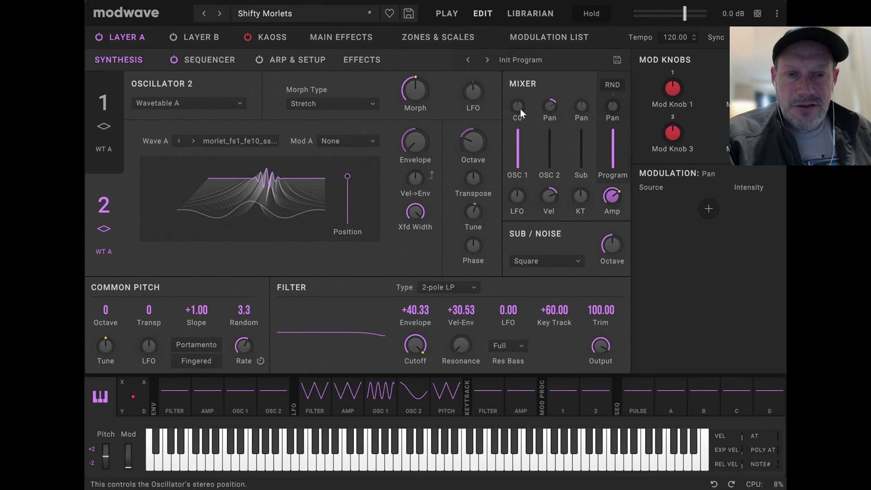
pyautogui.click(109, 106)
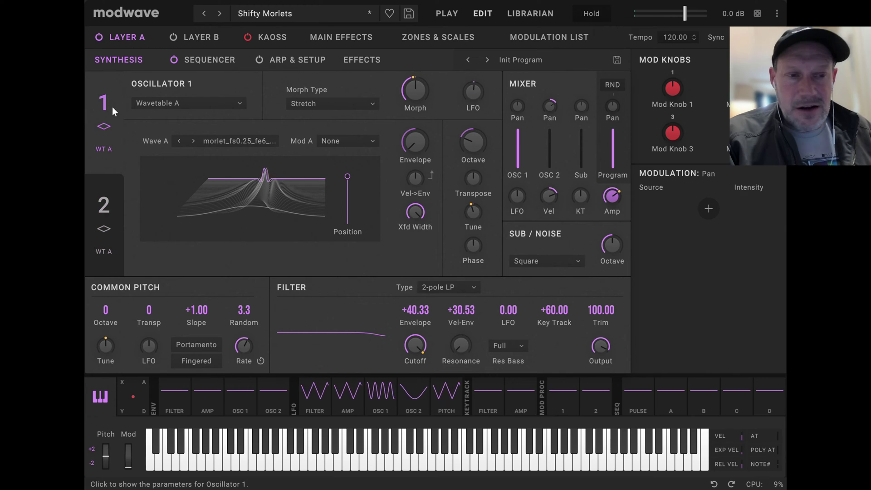
# - Open Oscillator 1's wavetable browser and filter it to the KRC Morlet collection
pyautogui.click(194, 140)
pyautogui.click(224, 146)
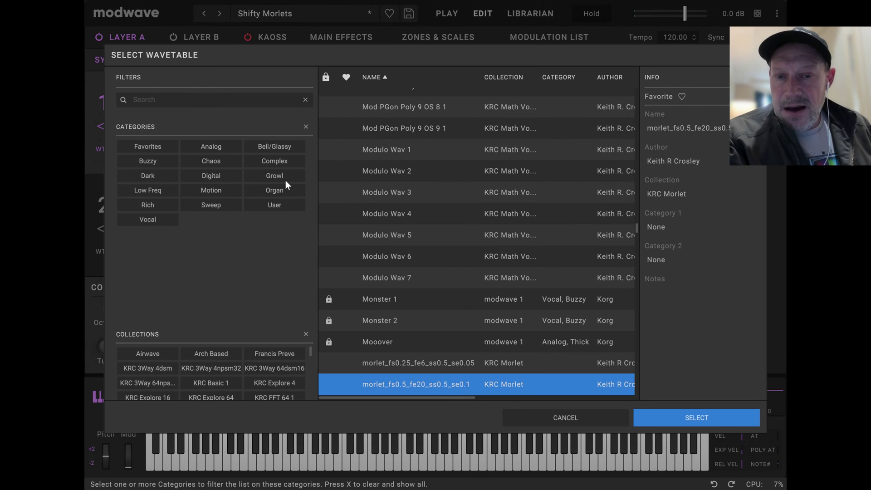
pyautogui.scroll(-5, 369, 187)
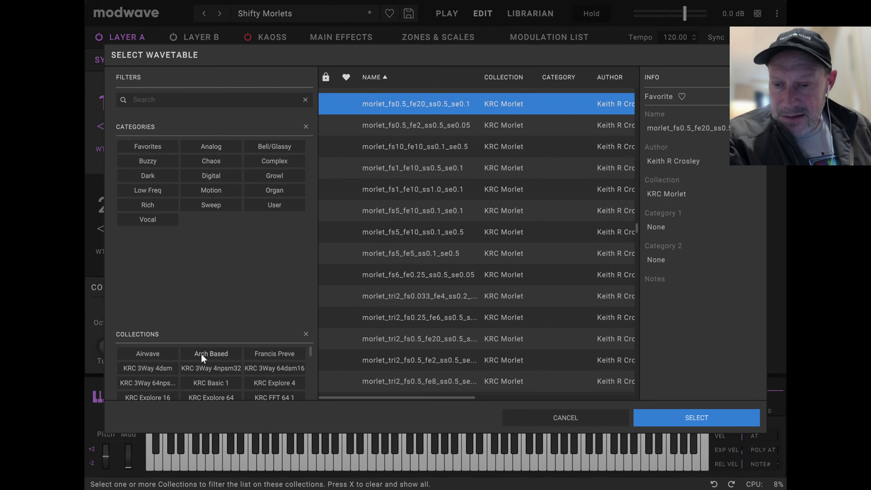
pyautogui.scroll(-1, 201, 355)
pyautogui.scroll(-1, 237, 381)
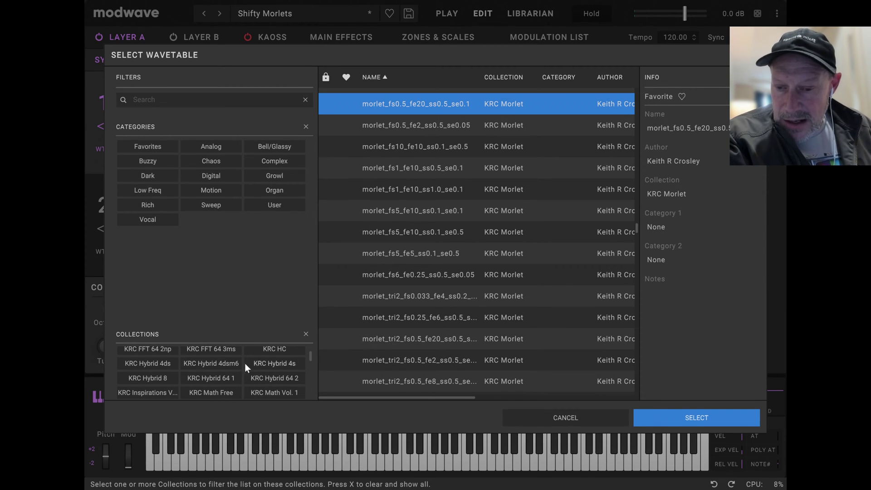
pyautogui.scroll(-1, 234, 371)
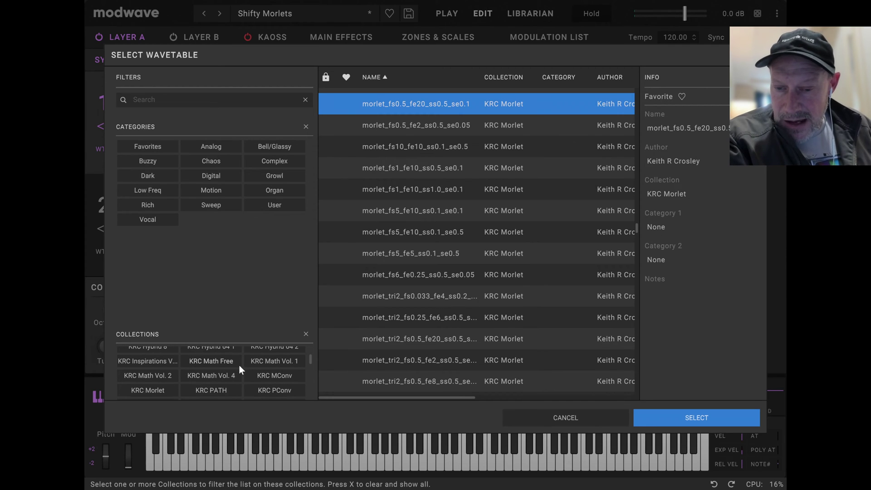
pyautogui.scroll(-1, 240, 368)
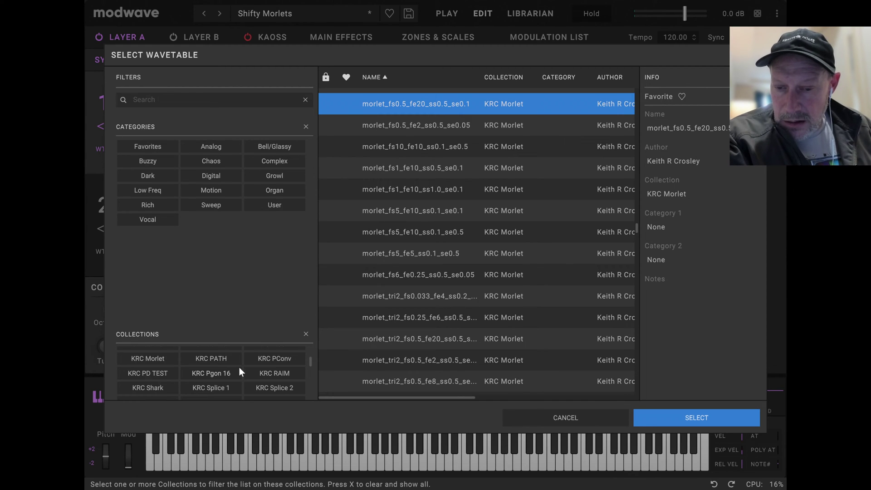
pyautogui.click(143, 358)
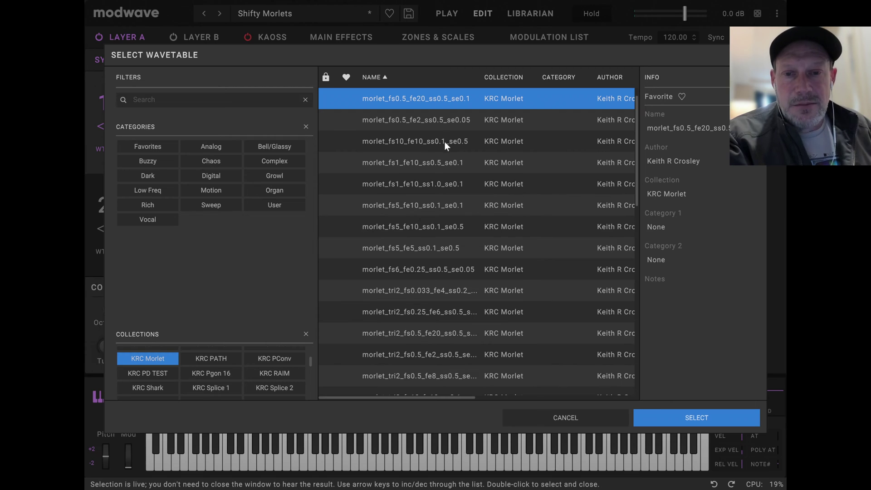
pyautogui.scroll(1, 454, 137)
# - Audition morlet_fs0.25_fe6_ss0.5_se0.05, select morlet_fs0.5_fe20_ss0.5_se0.1, and set Position to the start
pyautogui.click(425, 100)
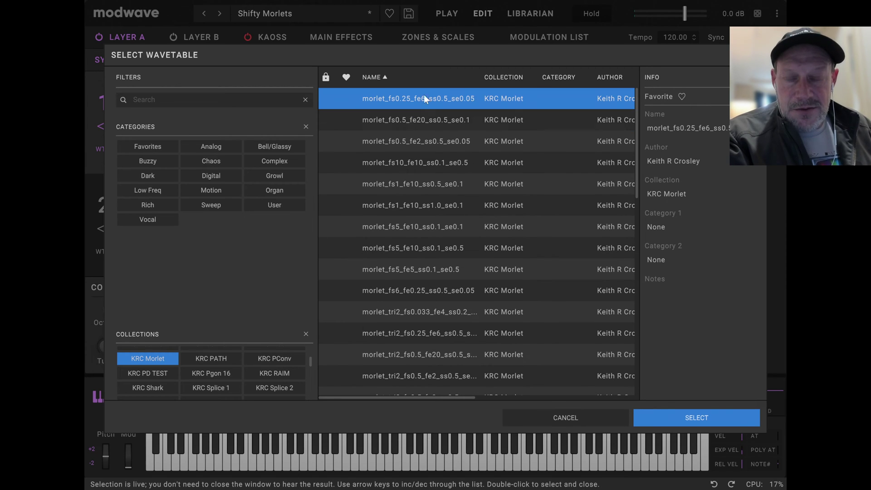
pyautogui.click(428, 122)
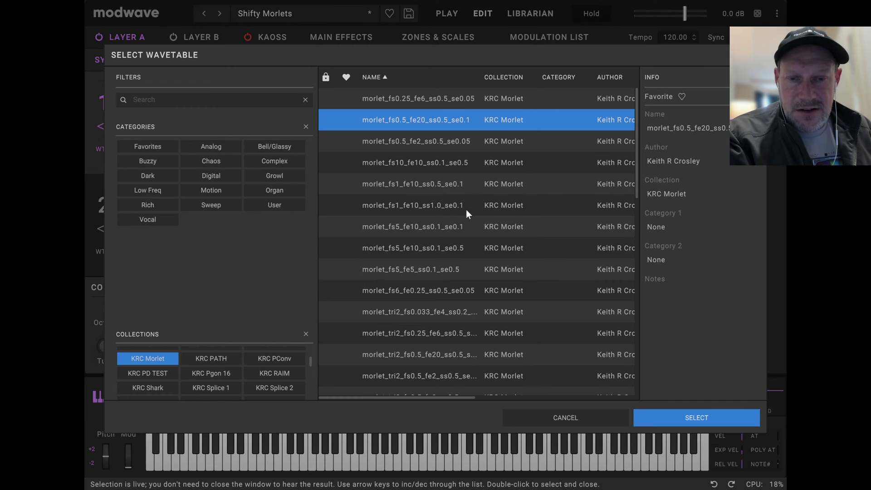
pyautogui.click(685, 411)
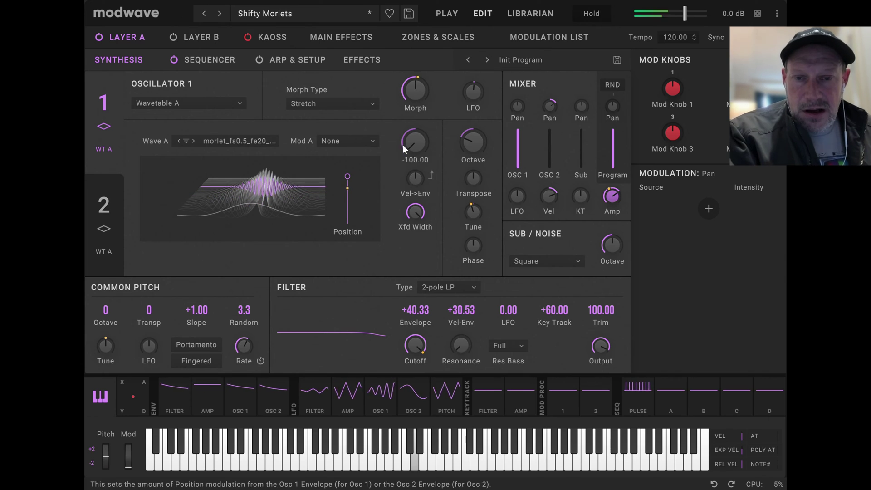
pyautogui.moveTo(346, 186)
pyautogui.moveTo(346, 186); pyautogui.dragTo(357, 261)
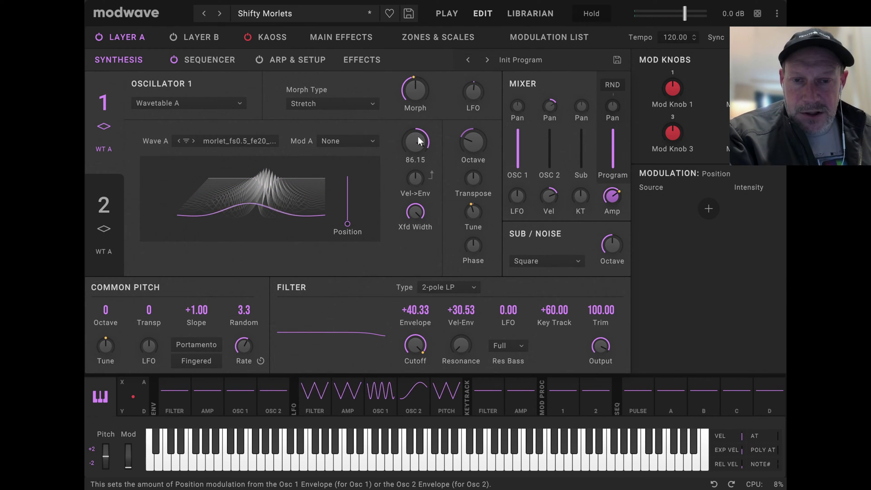
# - Make the envelope sweep Position strongly upward, zero the LFO morph amount, and advance Wave A twice to morlet_fs10_fe10
pyautogui.moveTo(418, 136); pyautogui.dragTo(442, 93)
pyautogui.doubleClick(477, 92)
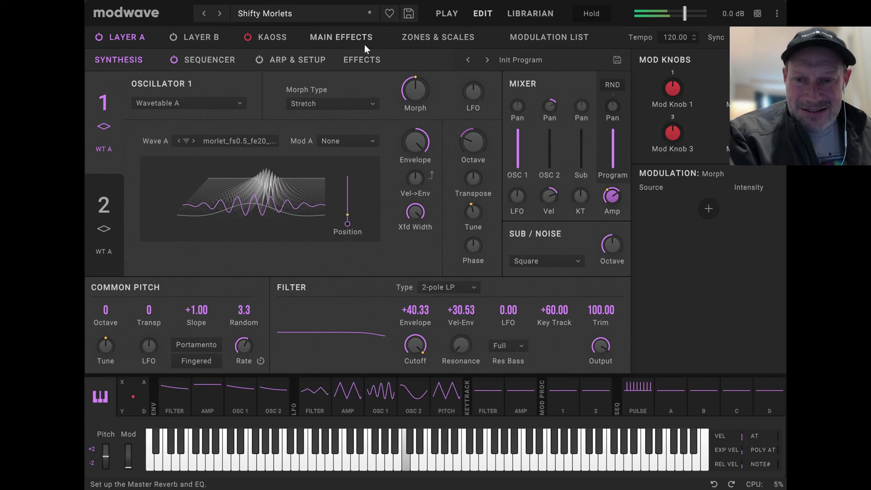
pyautogui.click(193, 140)
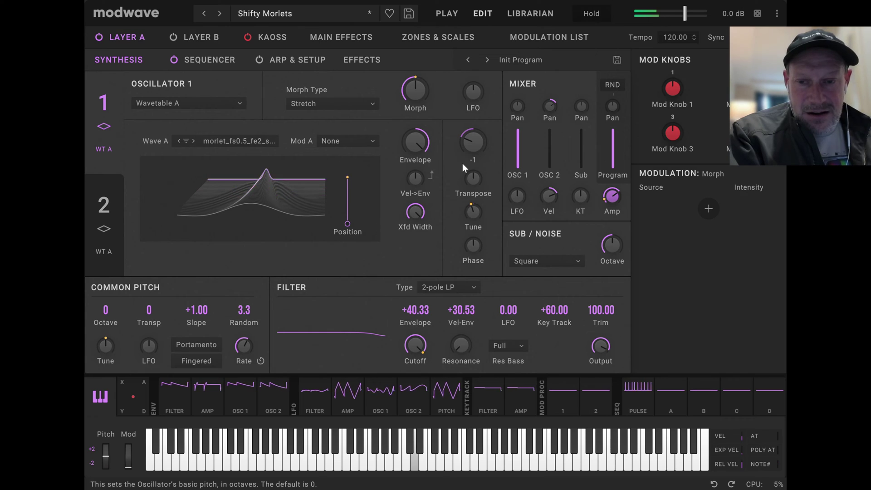
pyautogui.click(194, 140)
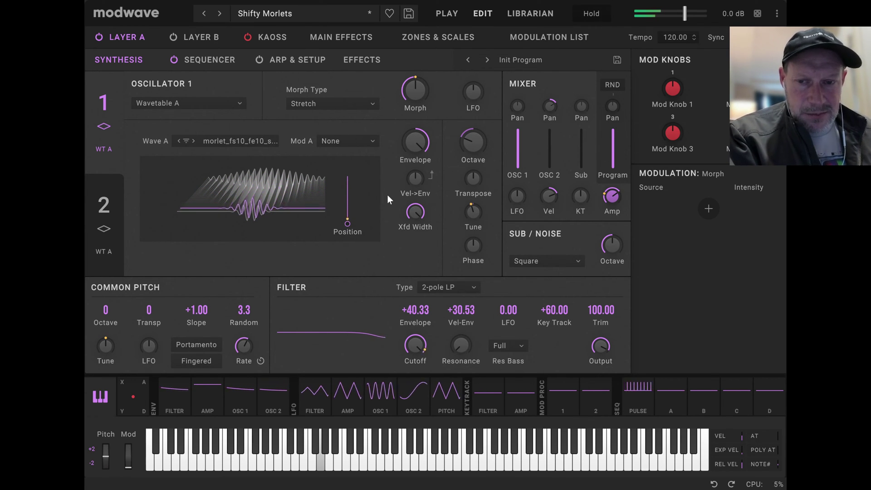
# - Switch Wave A to morlet_fs1_fe10, finishing with Position at 0 and envelope-to-Position at 100
pyautogui.click(196, 139)
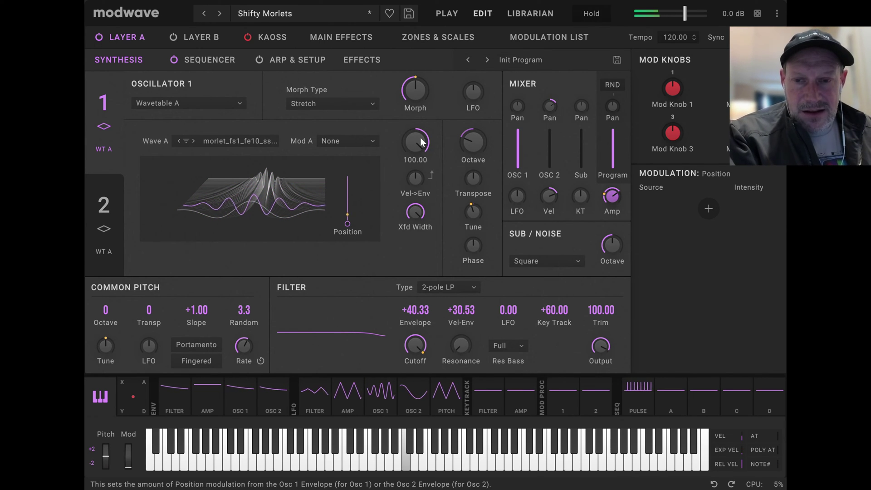
pyautogui.moveTo(418, 143); pyautogui.dragTo(363, 340)
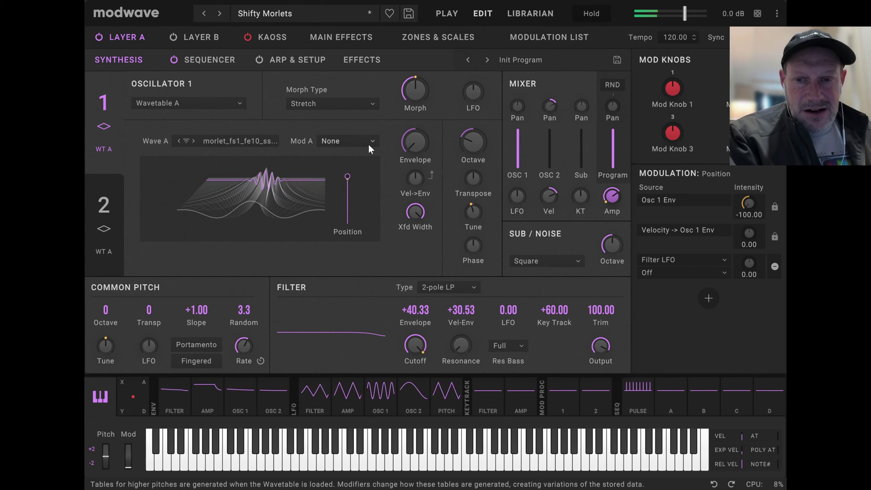
pyautogui.click(421, 134)
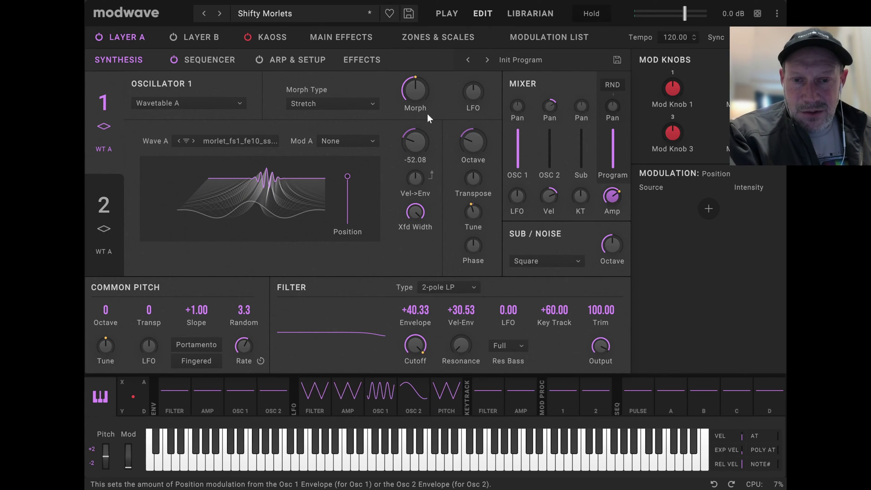
pyautogui.moveTo(348, 175); pyautogui.dragTo(347, 194)
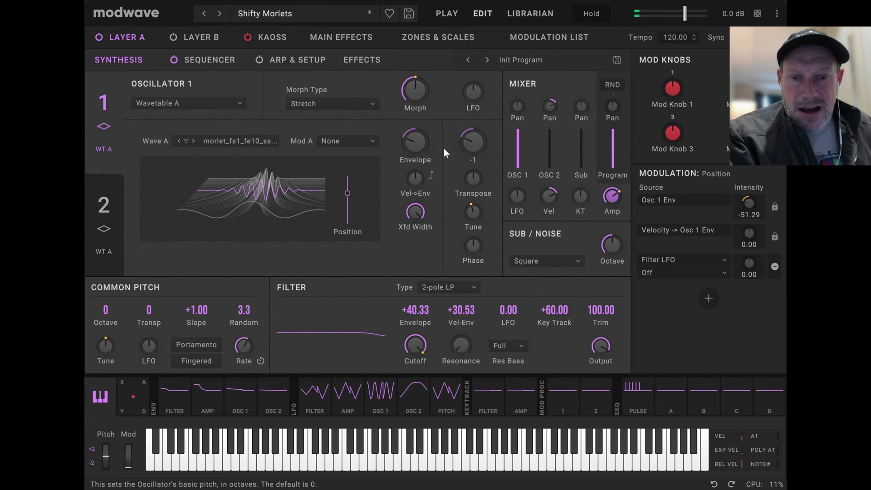
pyautogui.doubleClick(422, 144)
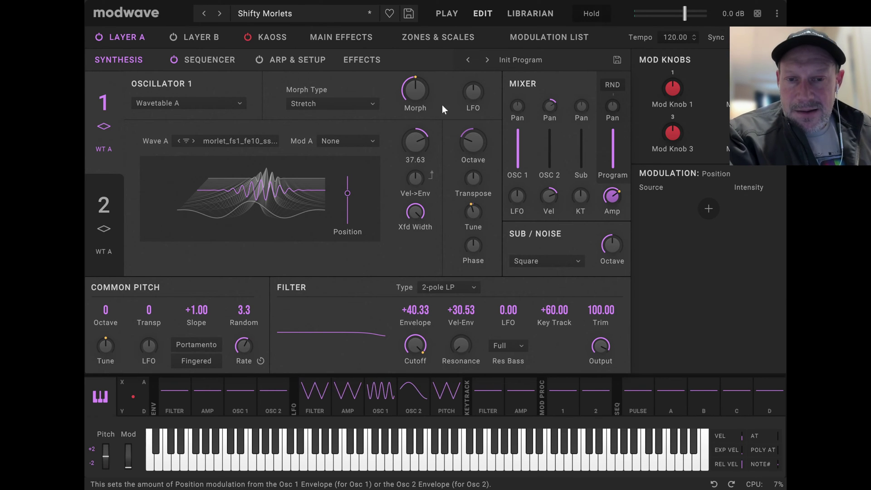
pyautogui.moveTo(446, 99); pyautogui.dragTo(455, 77)
pyautogui.moveTo(350, 189); pyautogui.dragTo(341, 297)
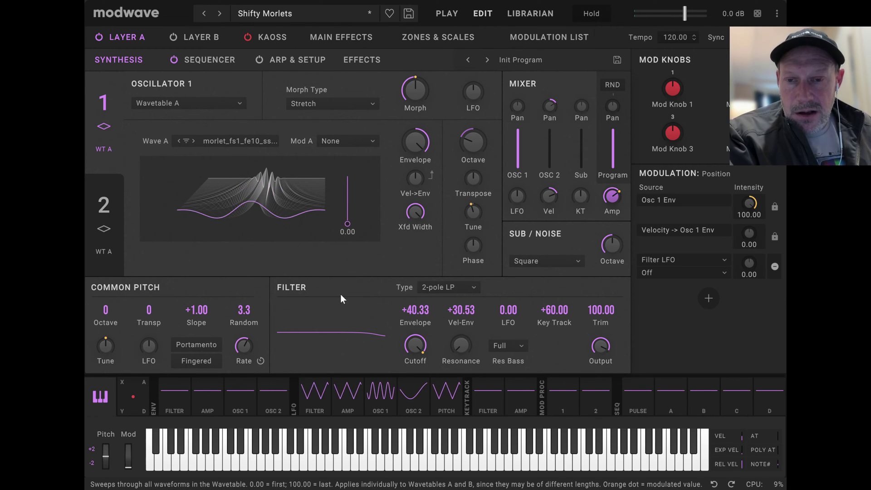
# - Advance Wave A one wavetable forward to morlet_fs5_fe10
pyautogui.click(195, 140)
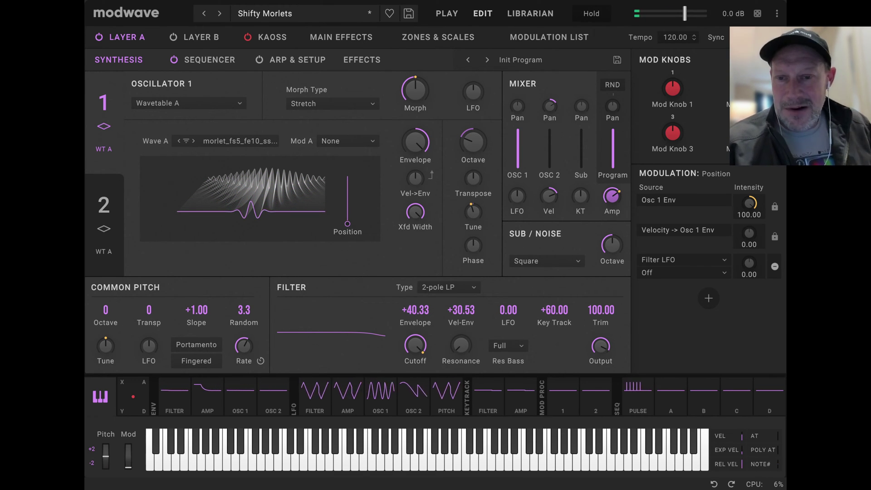
# - Close the wavetable browser unchanged, then advance Wave A to morlet_fs5_fe5_ss0.1_se0.5
pyautogui.click(239, 141)
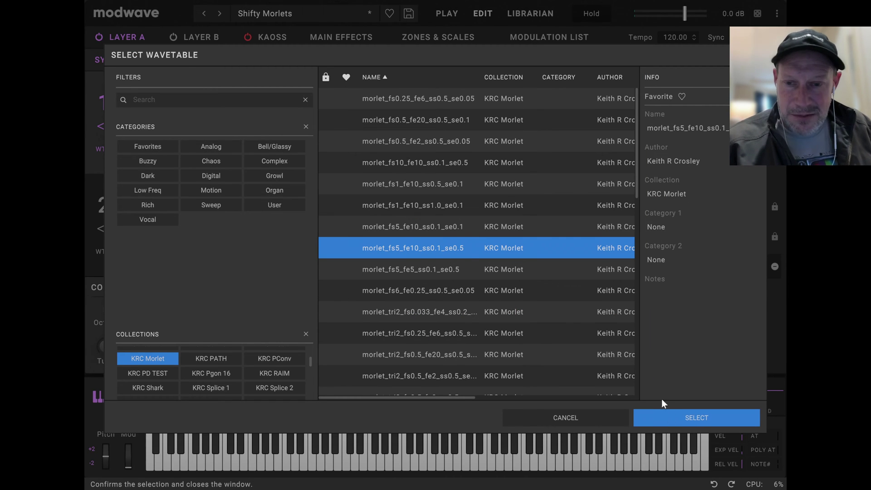
pyautogui.click(668, 412)
pyautogui.click(193, 141)
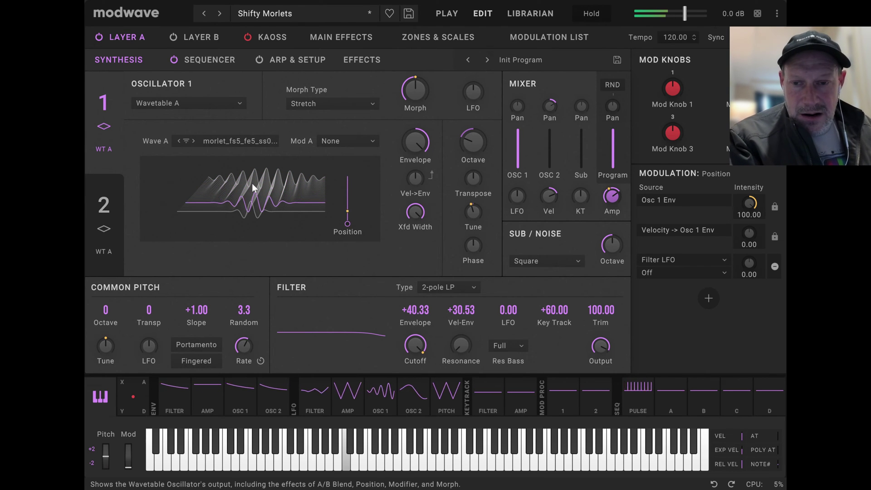
# - Nudge the LFO's morph modulation amount up, then back down
pyautogui.click(474, 92)
pyautogui.moveTo(474, 91)
pyautogui.mouseDown()
pyautogui.moveTo(479, 78)
pyautogui.moveTo(480, 91)
pyautogui.mouseUp()
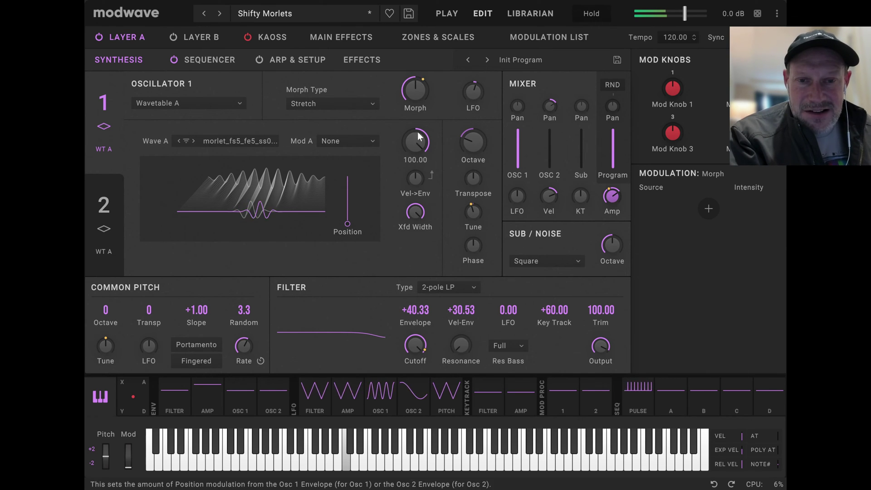
pyautogui.moveTo(475, 89)
pyautogui.mouseDown()
pyautogui.moveTo(472, 102)
pyautogui.moveTo(474, 92)
pyautogui.mouseUp()
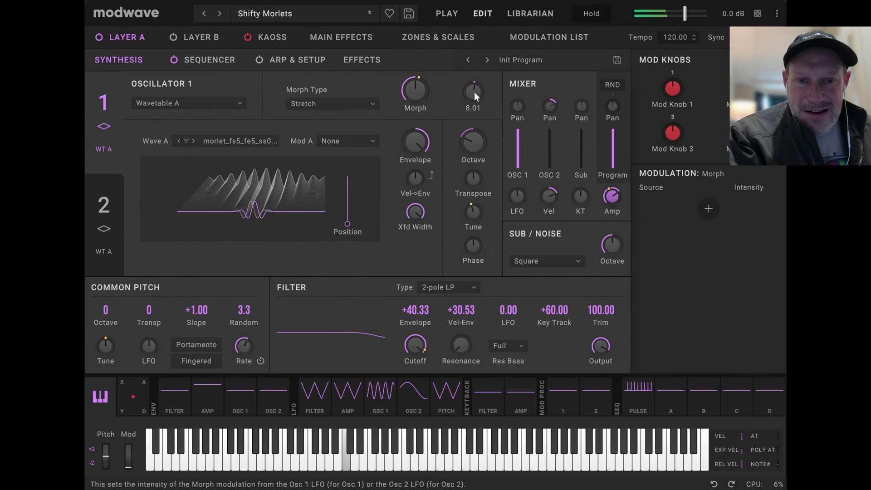
# - Step Wave A to the morlet_fs6_fe0.25 wavetable and raise Position to the top
pyautogui.click(192, 138)
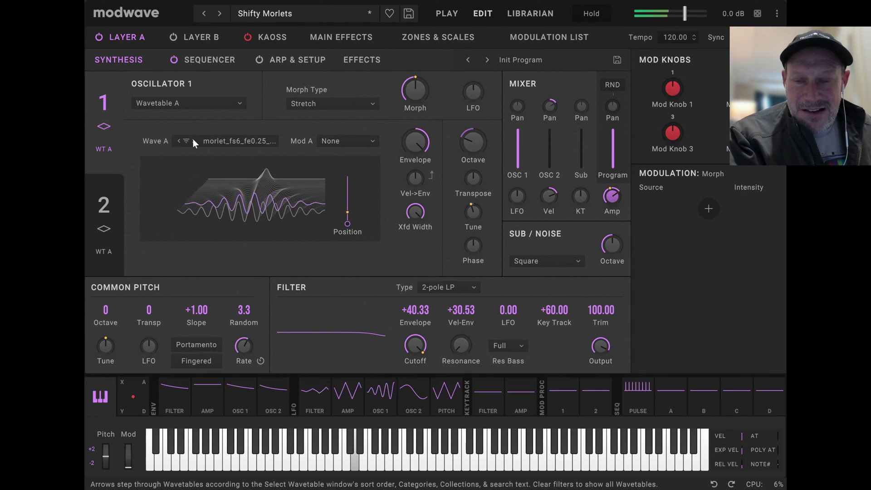
pyautogui.click(416, 142)
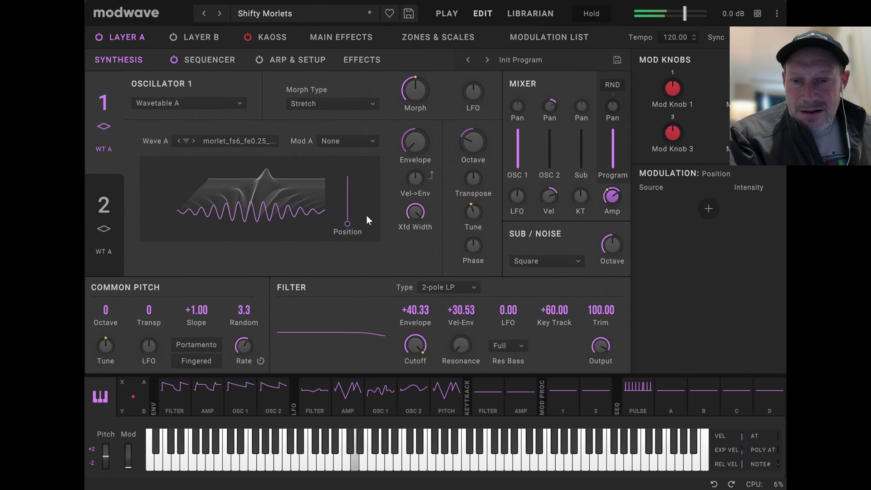
pyautogui.click(348, 223)
pyautogui.moveTo(348, 224); pyautogui.dragTo(388, 120)
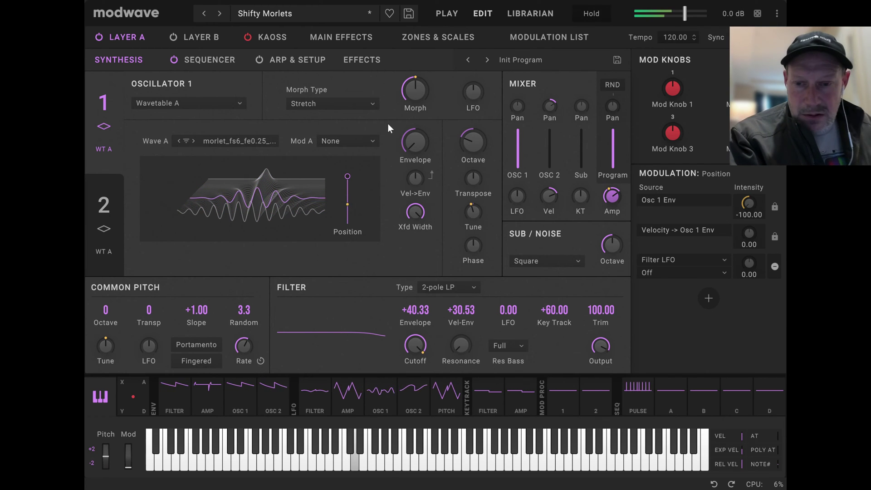
# - Shorten the oscillator 1 envelope decay and bring oscillator 2 to full mixer level
pyautogui.click(251, 408)
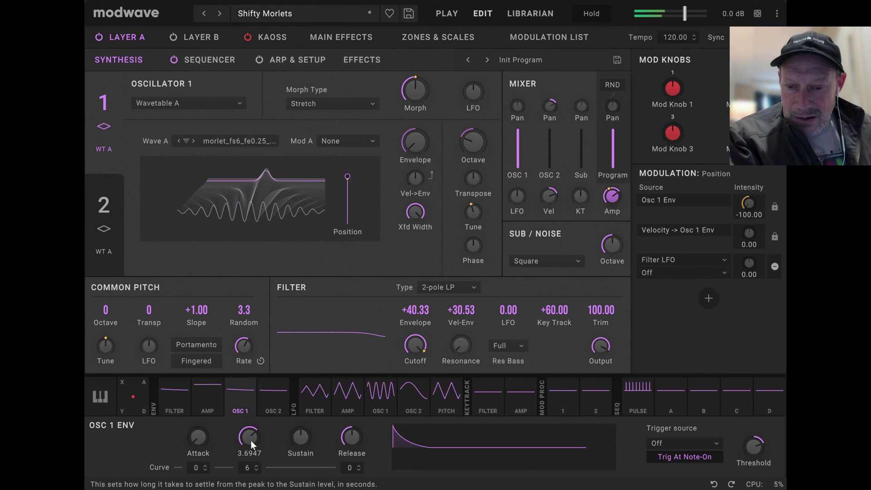
pyautogui.moveTo(245, 461); pyautogui.dragTo(238, 485)
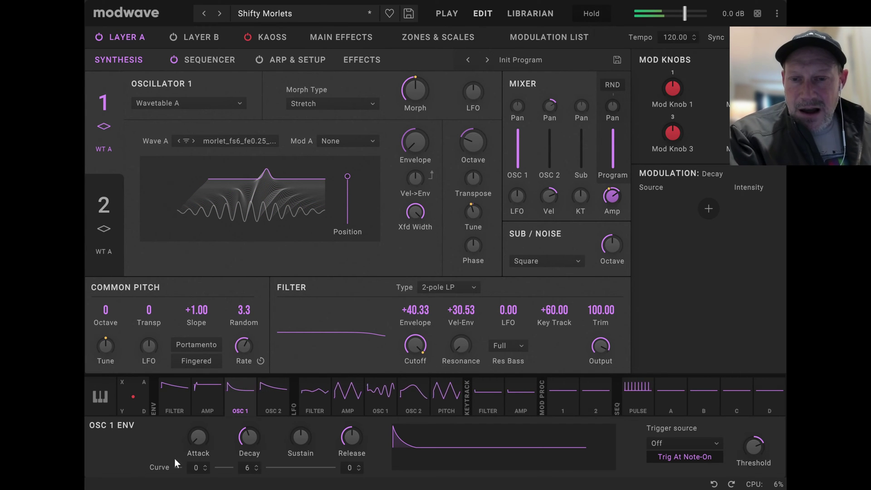
pyautogui.moveTo(546, 160); pyautogui.dragTo(574, 104)
# - Glance at oscillator 2, then return to oscillator 1 and recheck its envelope decay
pyautogui.click(109, 207)
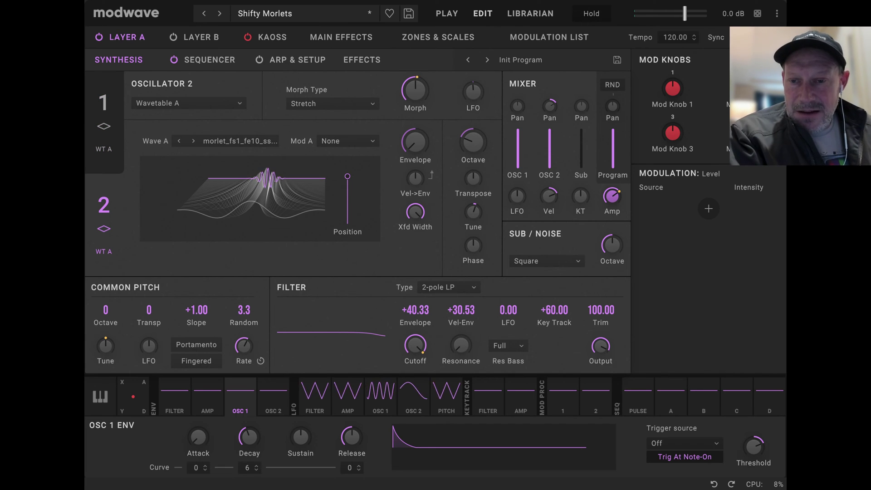
pyautogui.click(104, 119)
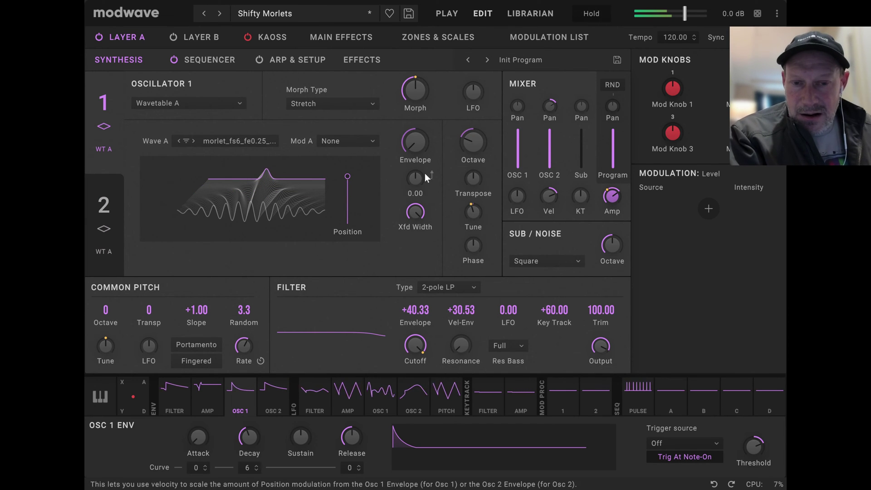
pyautogui.click(243, 441)
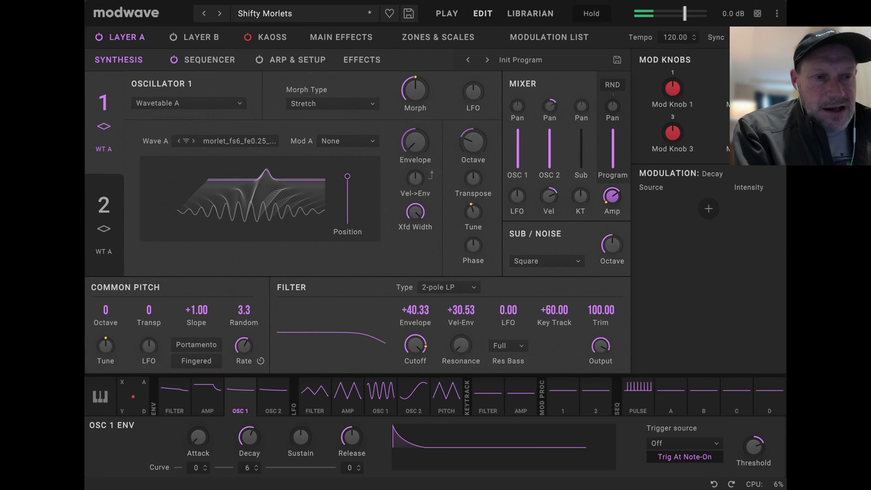
# - Switch the filter type to MS-20 LP
pyautogui.click(414, 347)
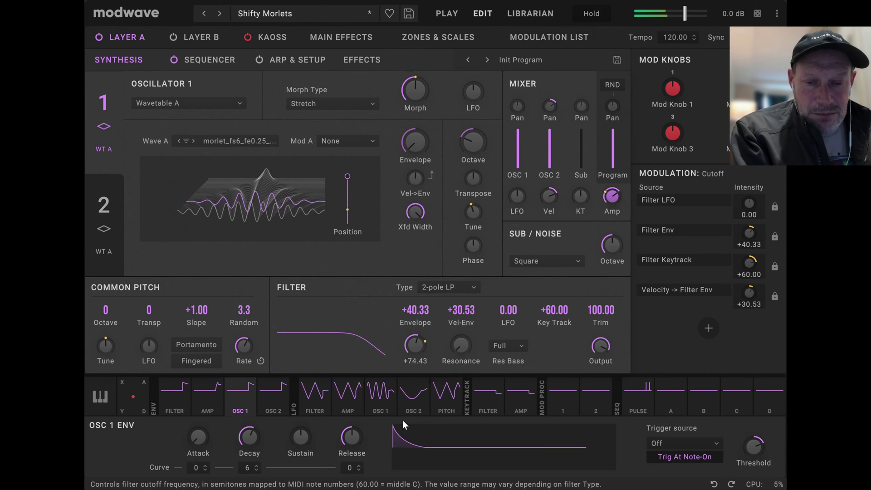
pyautogui.click(466, 289)
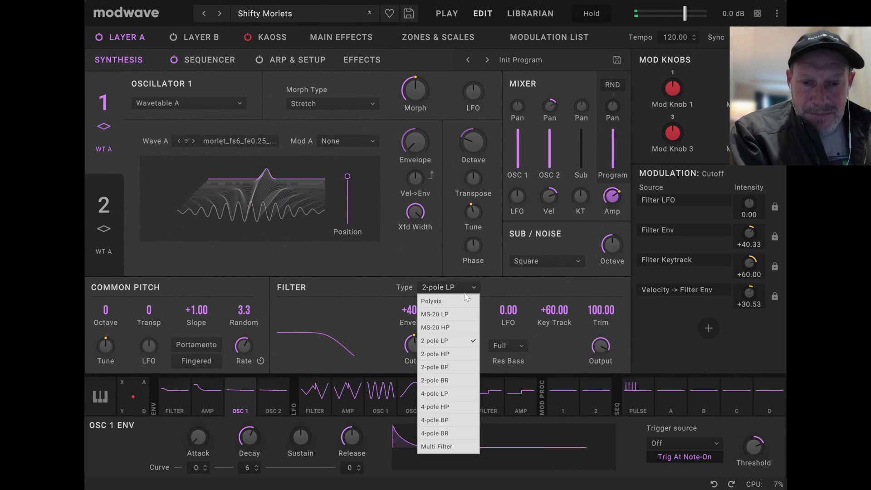
pyautogui.click(454, 316)
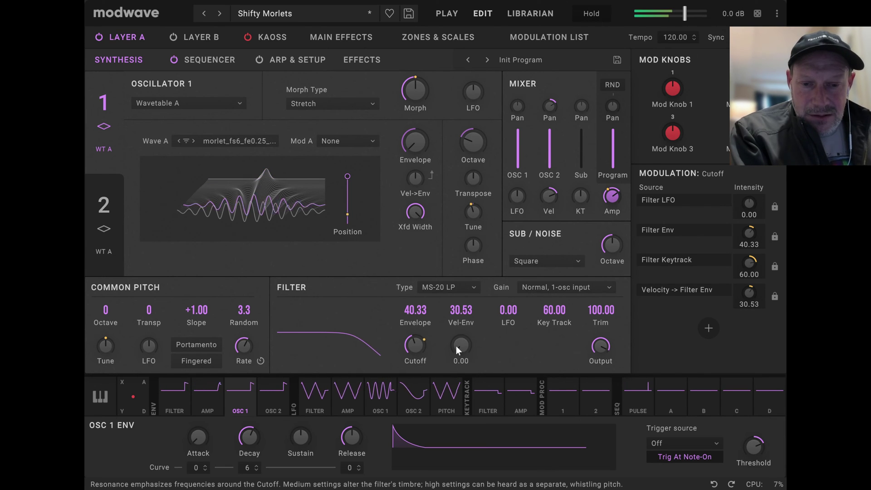
# - Set filter resonance to about 56.7 and lower the cutoff to +53.29
pyautogui.click(456, 347)
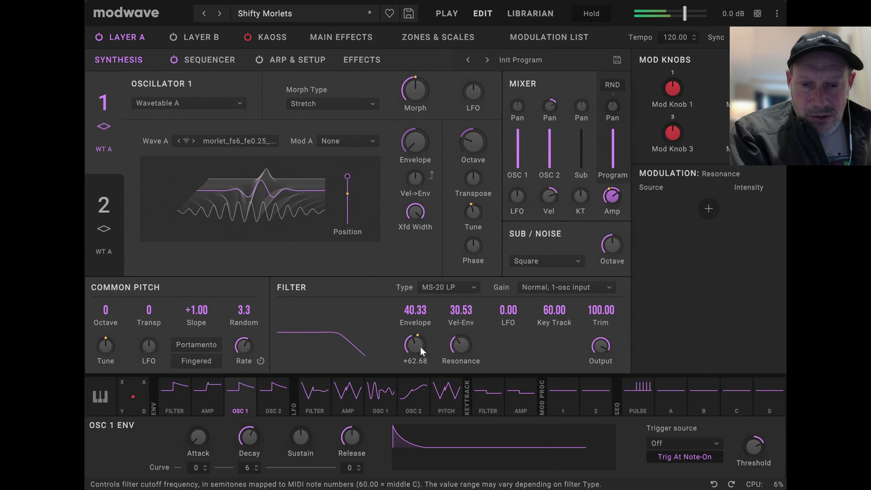
pyautogui.moveTo(461, 346); pyautogui.dragTo(478, 319)
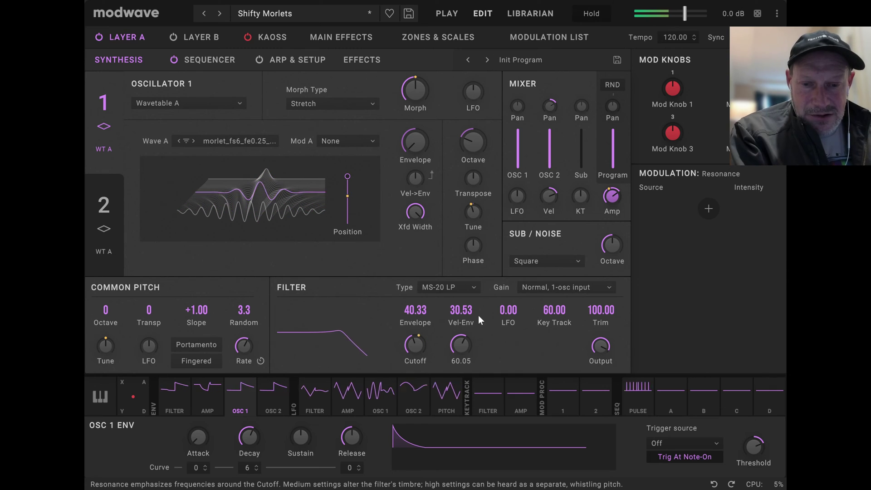
pyautogui.scroll(2, 463, 343)
pyautogui.moveTo(463, 341); pyautogui.dragTo(461, 349)
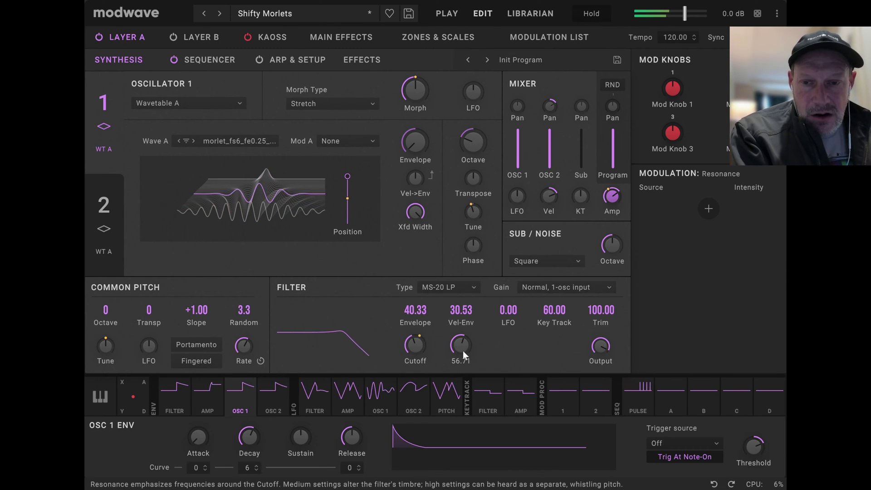
pyautogui.click(418, 349)
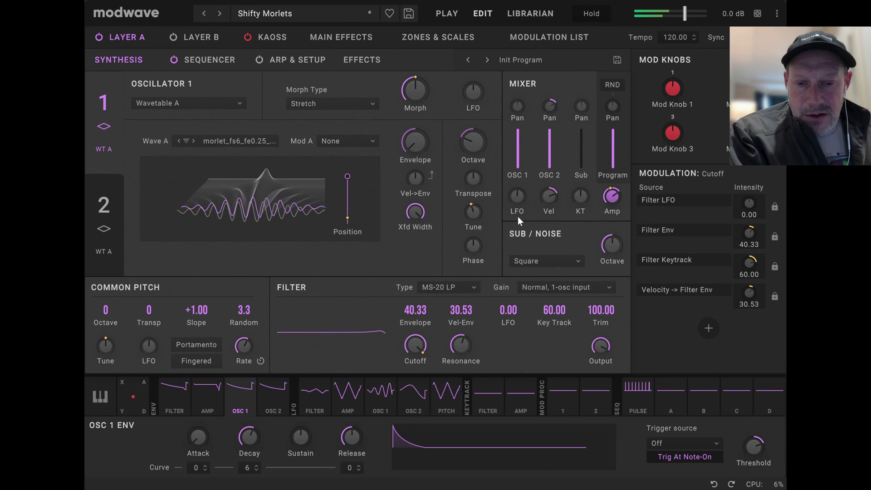
# - Try the next Wave A table, revert to morlet_fs6_fe0.25, and pull oscillator 2's level to zero
pyautogui.click(460, 347)
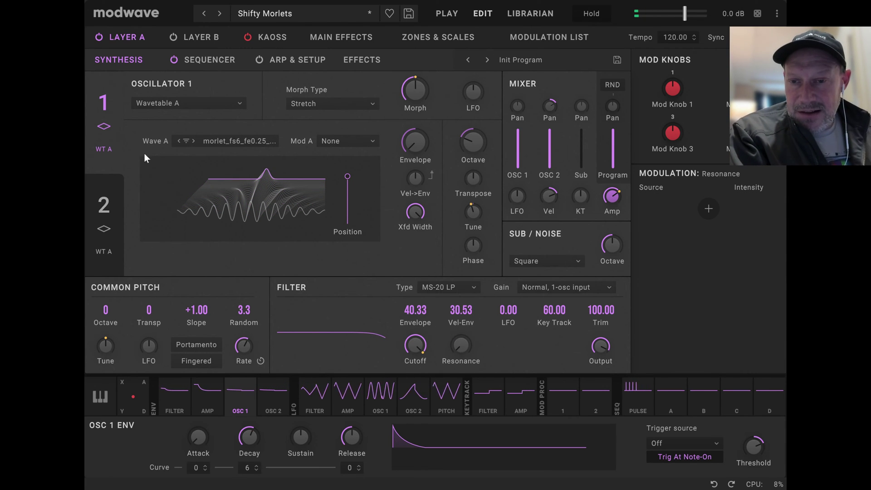
pyautogui.click(193, 141)
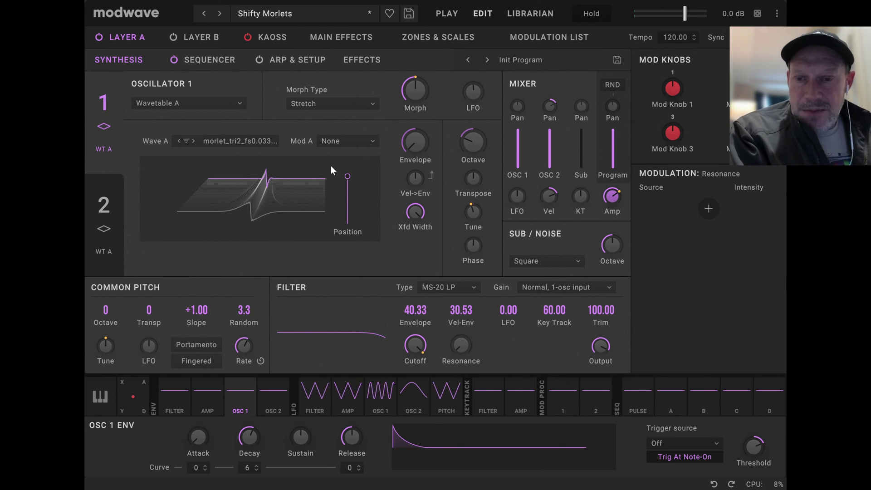
pyautogui.click(178, 141)
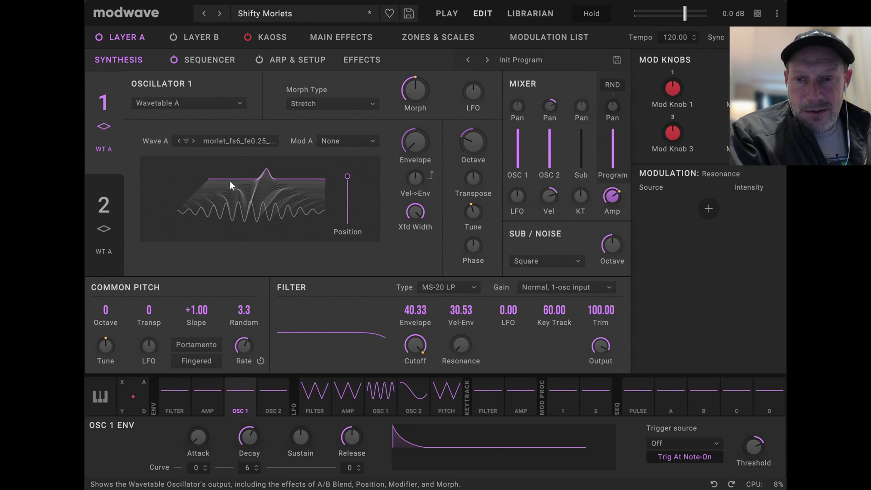
pyautogui.moveTo(547, 133)
pyautogui.moveTo(542, 175); pyautogui.dragTo(541, 198)
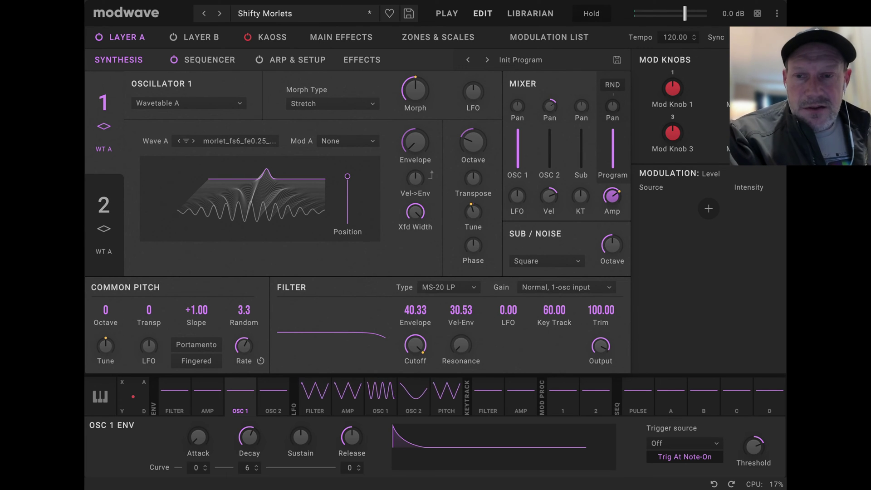
# - Load the first morlet_tri2 table from the KRC Morlet browser, then step to morlet_tri2_fs0.25
pyautogui.click(224, 142)
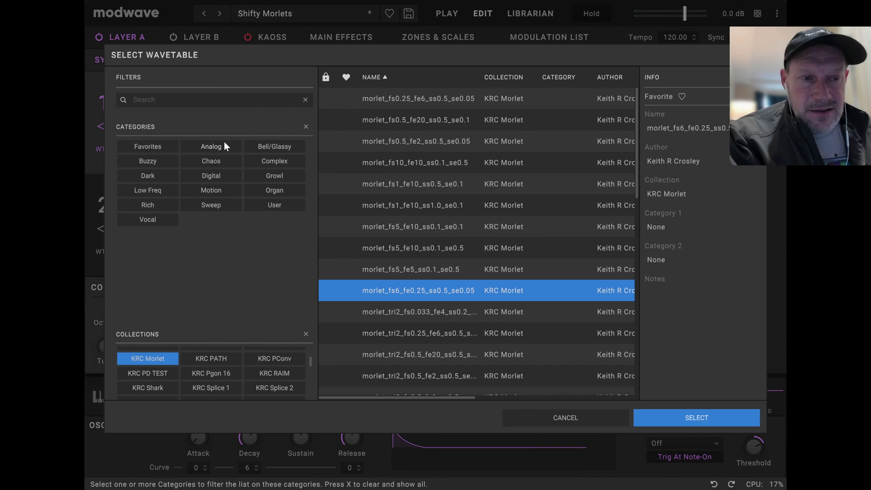
pyautogui.click(445, 315)
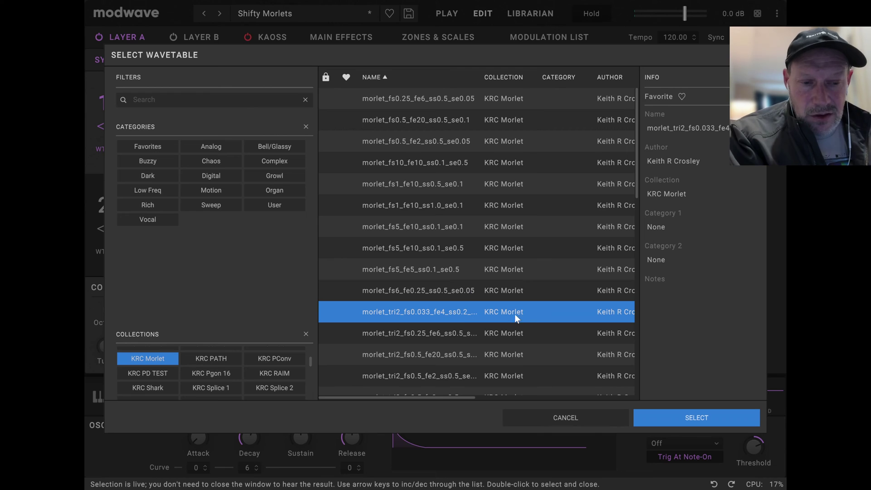
pyautogui.click(688, 414)
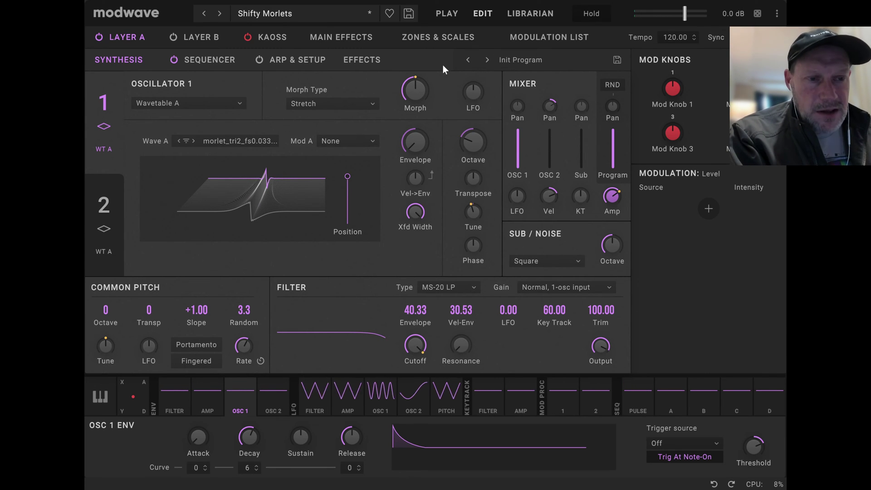
pyautogui.click(192, 141)
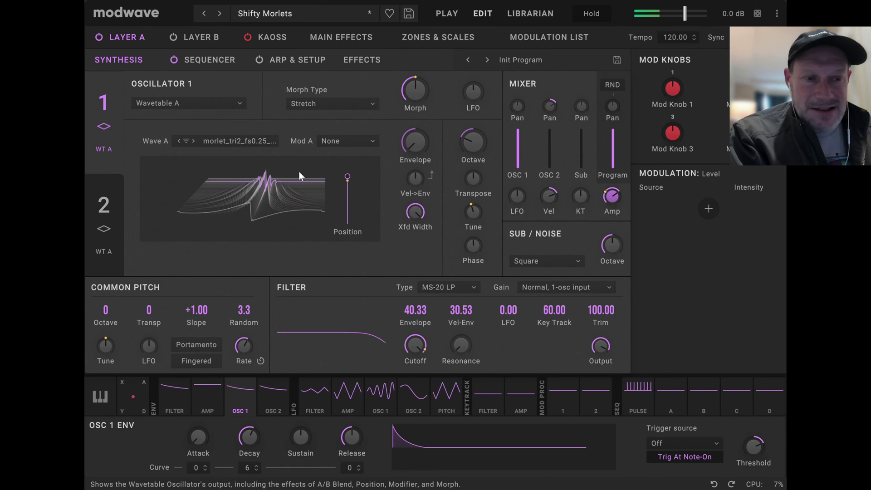
# - Step Wave A to morlet_tri2_fs0.5, drop Position to the first wave, and flip the envelope sweep upward
pyautogui.click(194, 141)
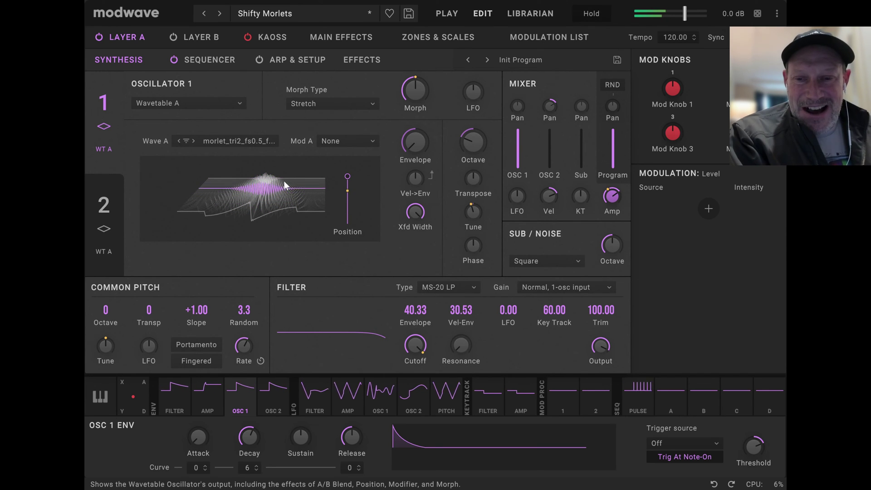
pyautogui.moveTo(416, 148)
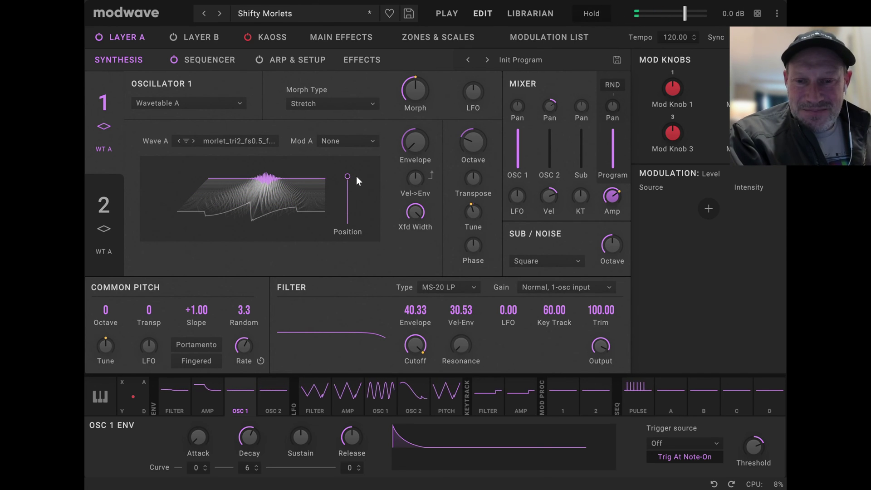
pyautogui.moveTo(348, 177); pyautogui.dragTo(336, 237)
pyautogui.moveTo(414, 147); pyautogui.dragTo(414, 132)
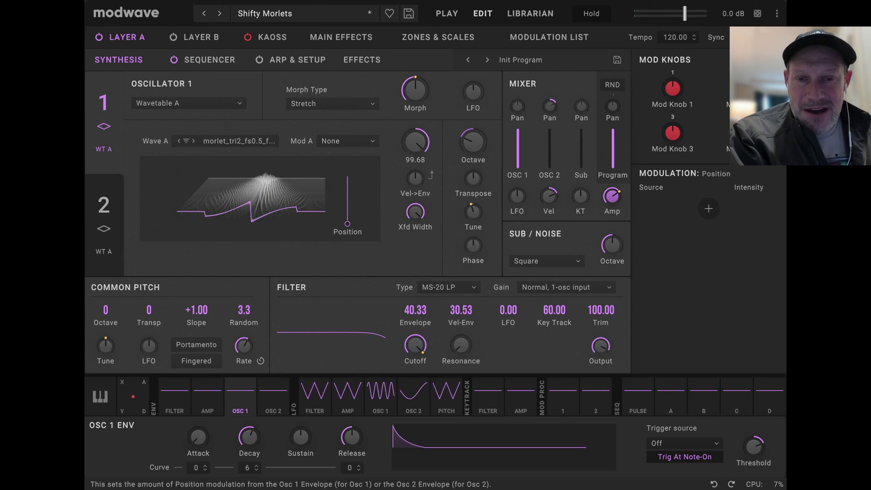
pyautogui.moveTo(490, 108)
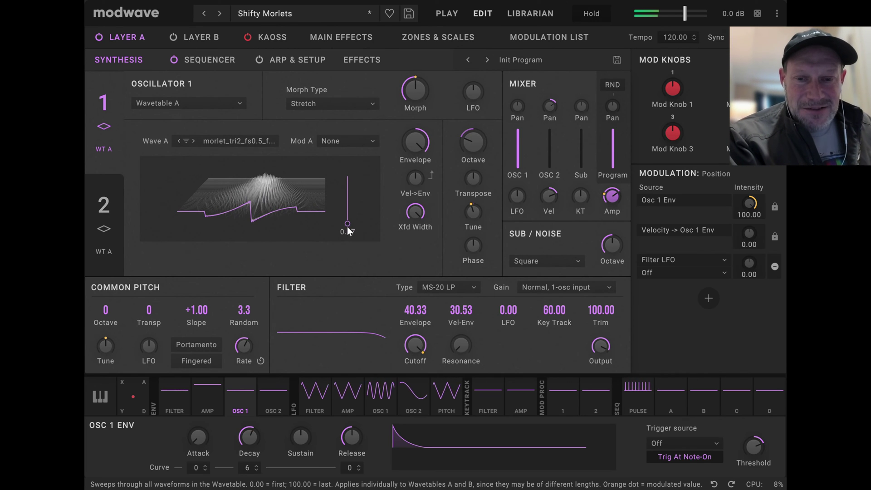
# - Fine-tune Position to about 2.71 and reset the envelope-to-Position intensity to 0.00
pyautogui.moveTo(347, 227); pyautogui.dragTo(376, 186)
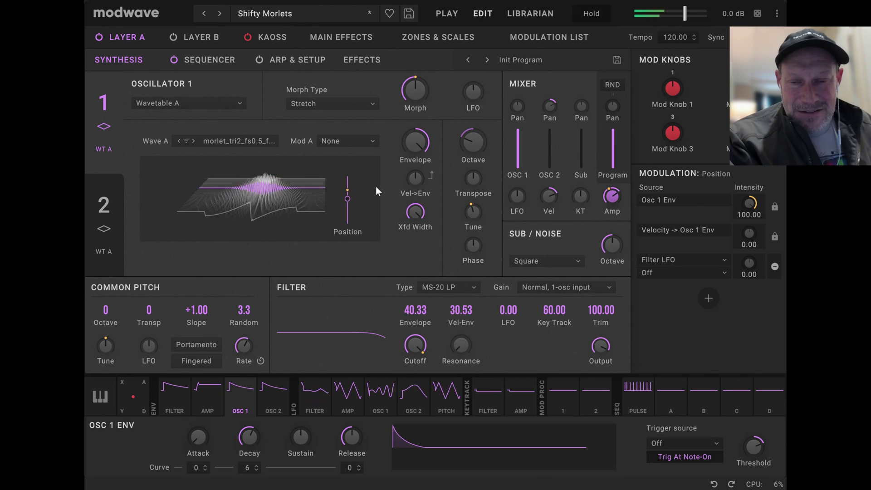
pyautogui.moveTo(350, 197); pyautogui.dragTo(346, 238)
pyautogui.moveTo(425, 144); pyautogui.dragTo(407, 178)
pyautogui.moveTo(348, 222); pyautogui.dragTo(347, 214)
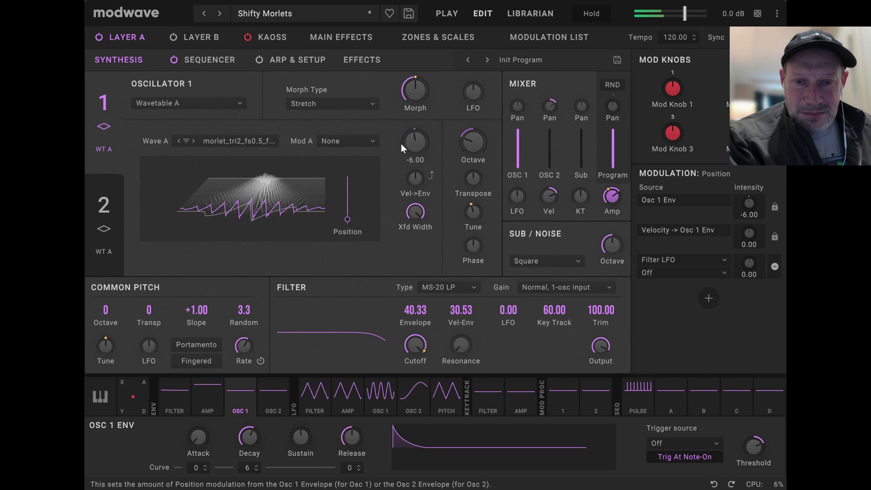
pyautogui.moveTo(414, 145)
pyautogui.mouseDown()
pyautogui.moveTo(422, 138)
pyautogui.moveTo(411, 129)
pyautogui.mouseUp()
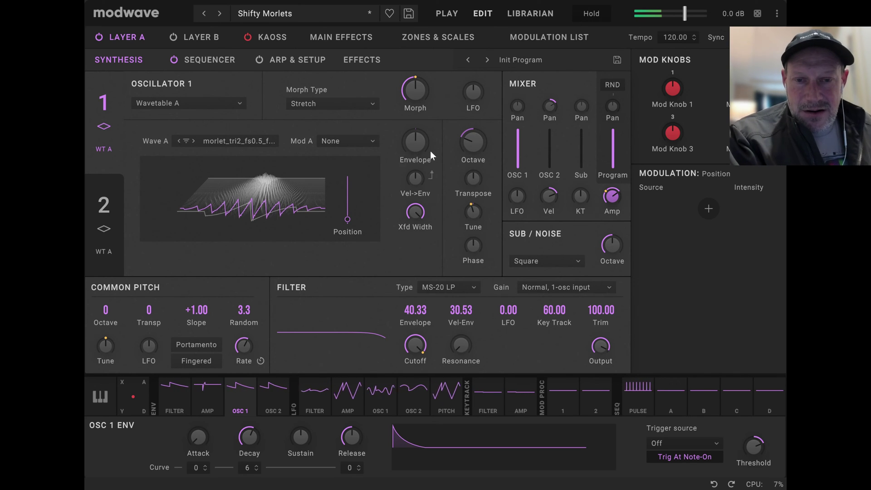
pyautogui.doubleClick(419, 144)
pyautogui.click(345, 225)
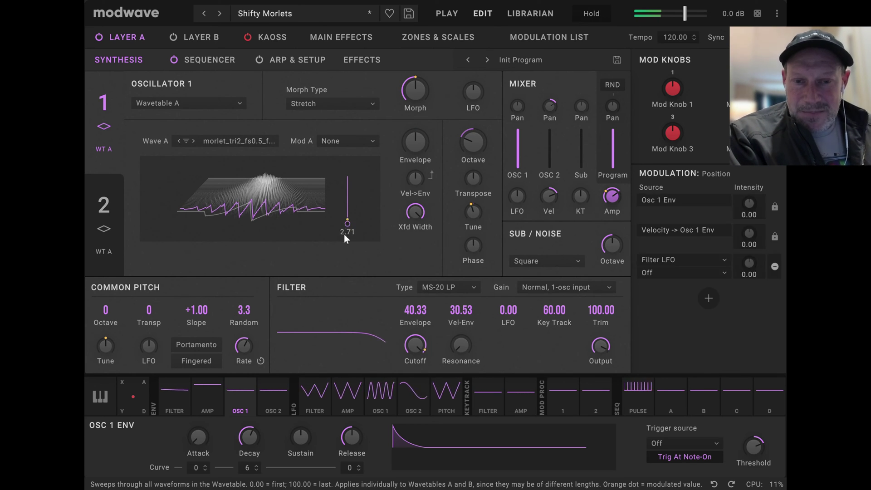
# - Step Wave A forward, lower the cutoff, raise resonance to about 32.69, then advance to morlet_tri2_fs1
pyautogui.click(193, 141)
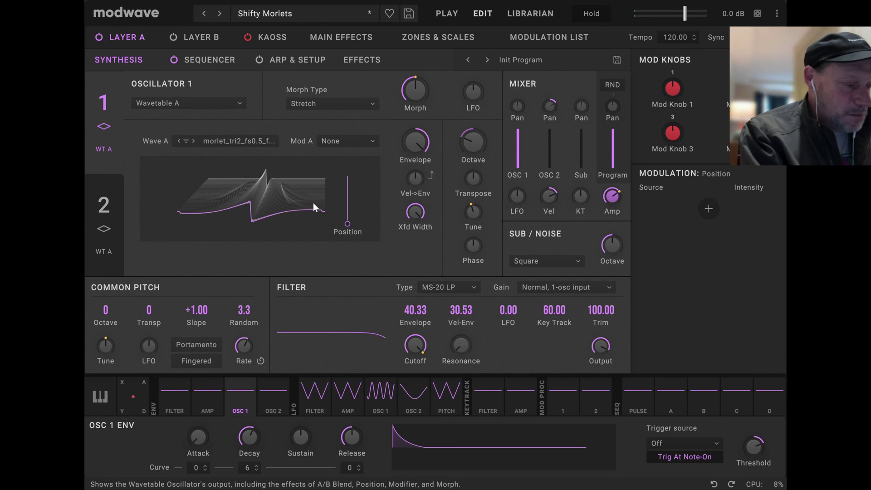
pyautogui.moveTo(415, 346); pyautogui.dragTo(366, 443)
pyautogui.moveTo(453, 347); pyautogui.dragTo(478, 292)
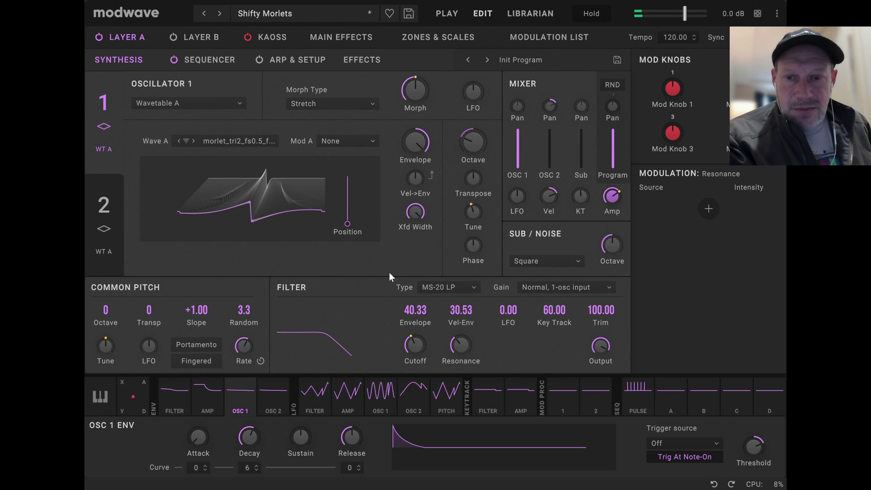
pyautogui.click(194, 138)
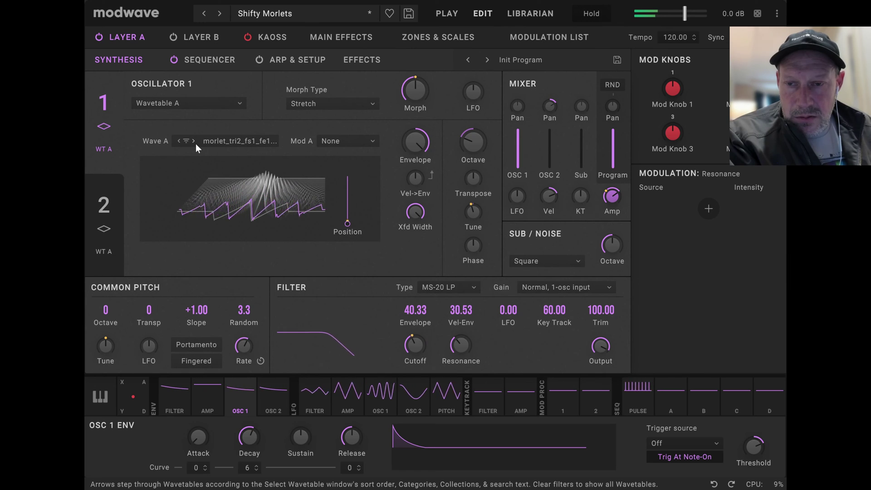
# - Move Wave A to the tri2 fs1 fe3 table, push Position to the last wave, and shorten decay to about 0.36 s
pyautogui.click(194, 142)
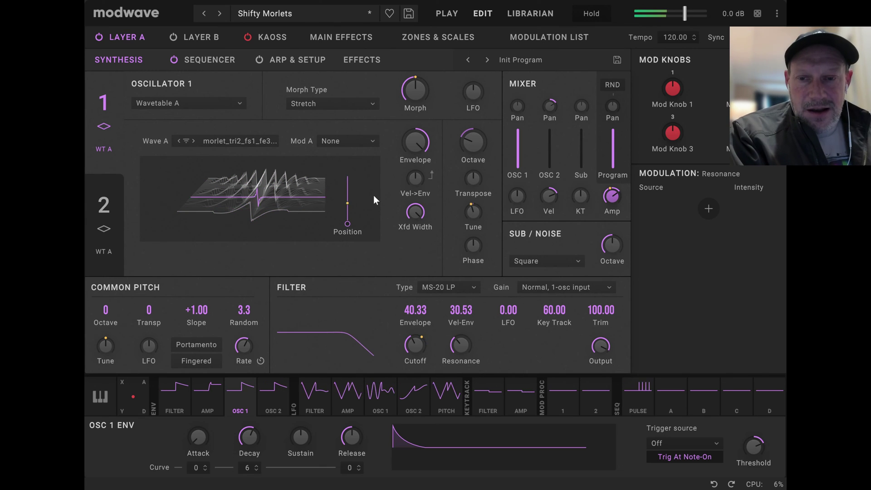
pyautogui.moveTo(346, 225); pyautogui.dragTo(358, 176)
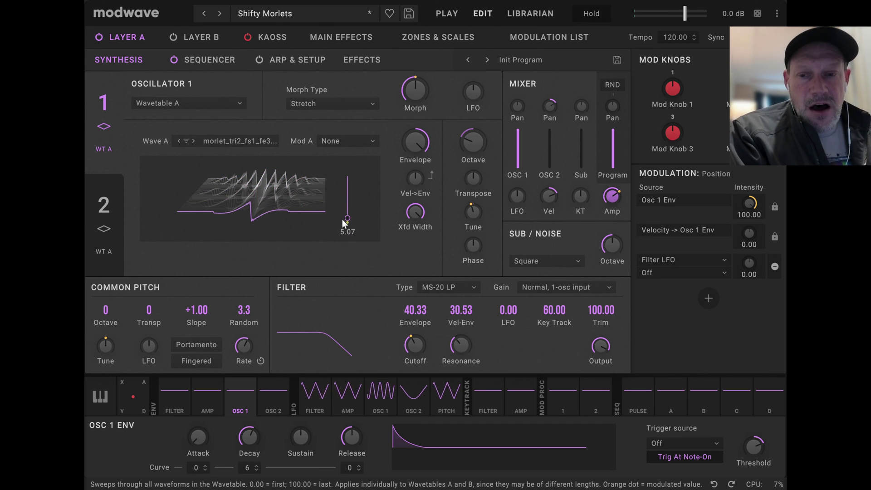
pyautogui.moveTo(345, 219); pyautogui.dragTo(325, 263)
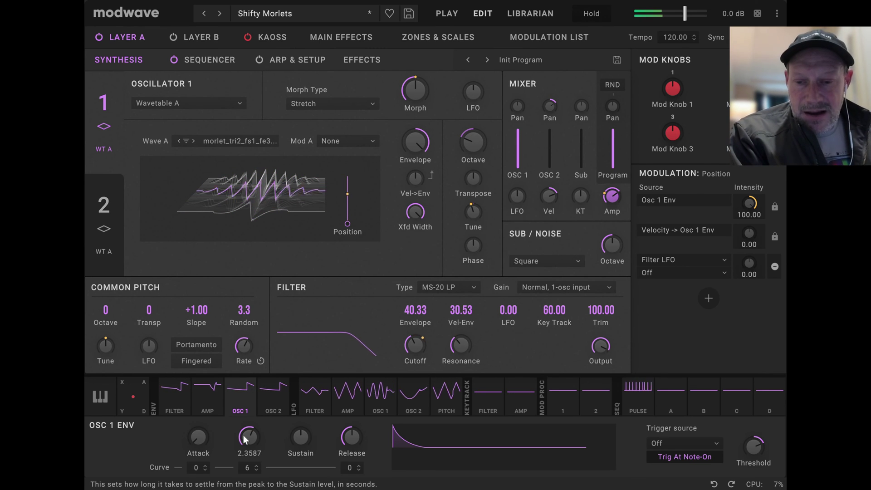
pyautogui.moveTo(243, 435); pyautogui.dragTo(216, 485)
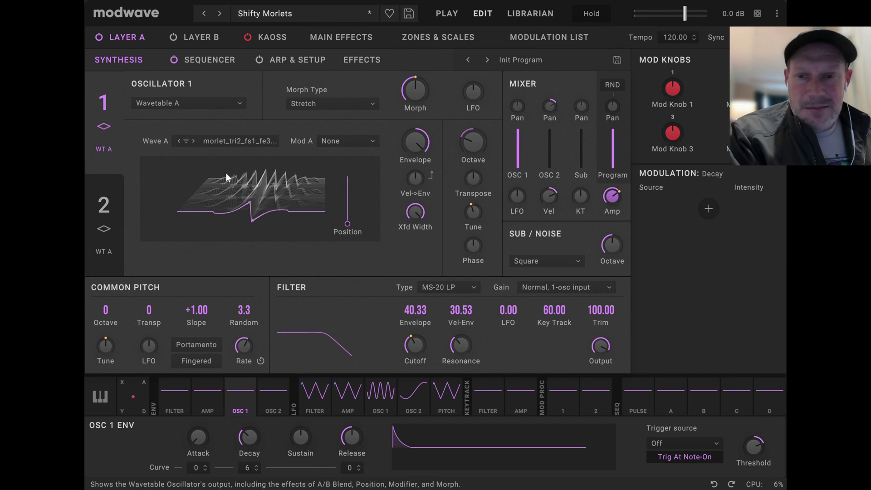
# - Advance Wave A through the next tri2 tables, lengthening the envelope decay to about 3.43 s
pyautogui.click(193, 140)
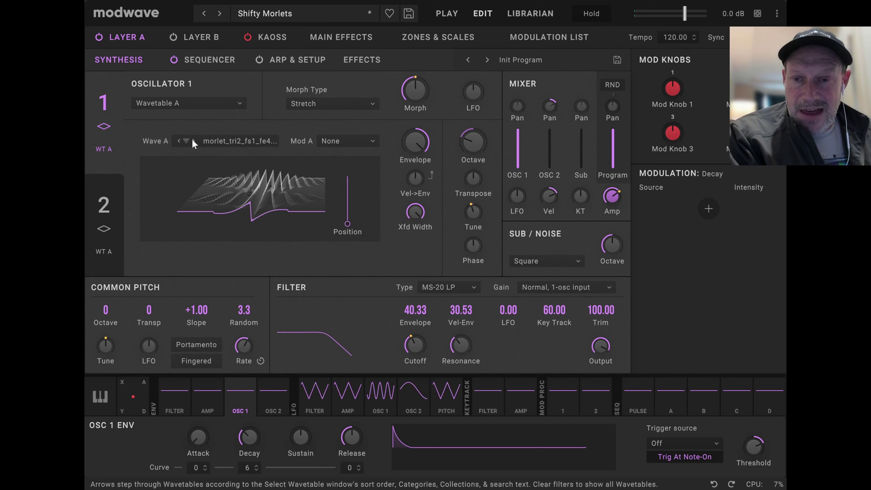
pyautogui.moveTo(244, 433); pyautogui.dragTo(256, 413)
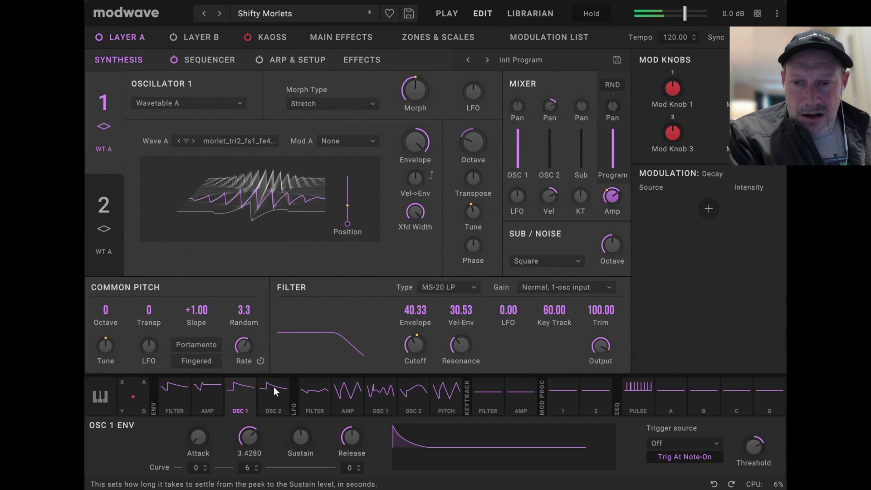
pyautogui.click(193, 138)
pyautogui.click(194, 139)
pyautogui.click(194, 140)
pyautogui.click(194, 141)
# - Continue through the fs2 and fs5 tri2 tables to the plain morlet_tri_fs0.25 wavetable
pyautogui.click(193, 141)
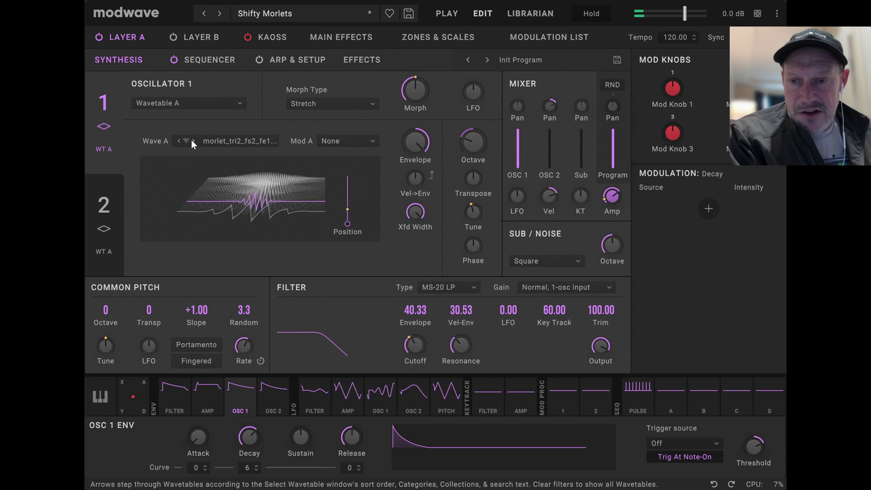
pyautogui.click(191, 141)
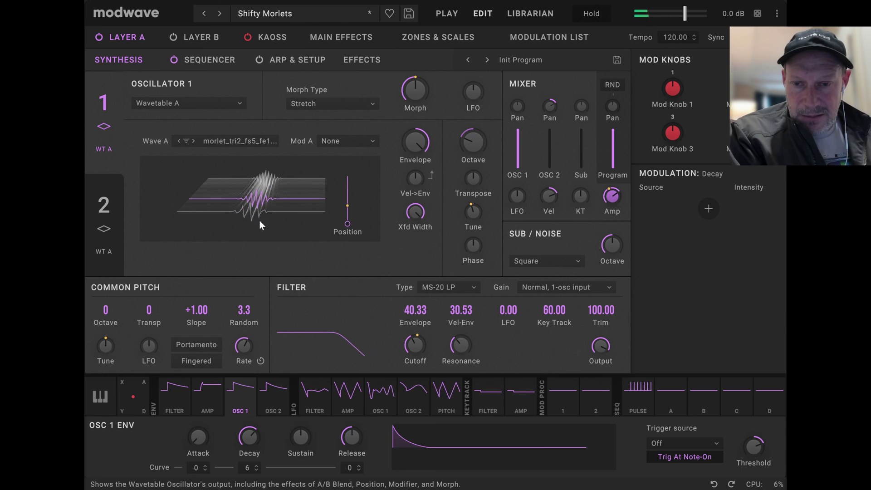
pyautogui.click(193, 141)
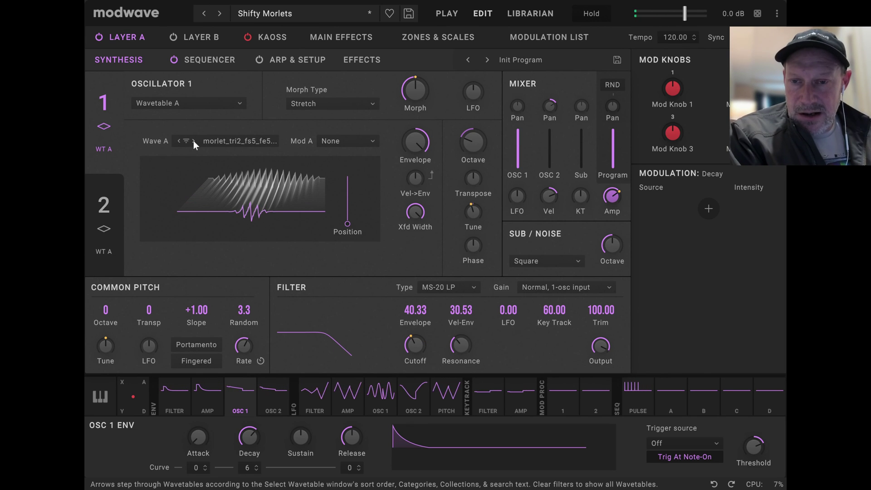
pyautogui.click(193, 141)
pyautogui.click(193, 141)
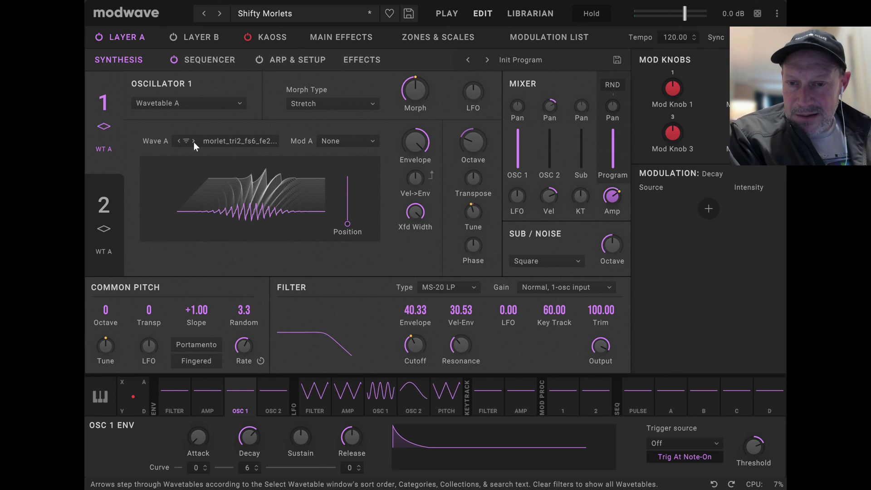
pyautogui.click(193, 141)
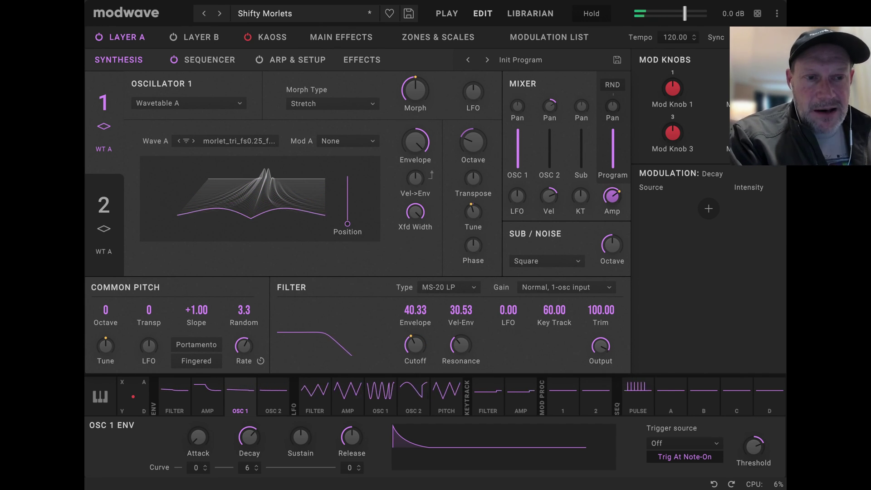
# - Sweep the tri fs0.25 Position to about 45 and back to 0, then advance to morlet_tri_fs0.5
pyautogui.moveTo(415, 142)
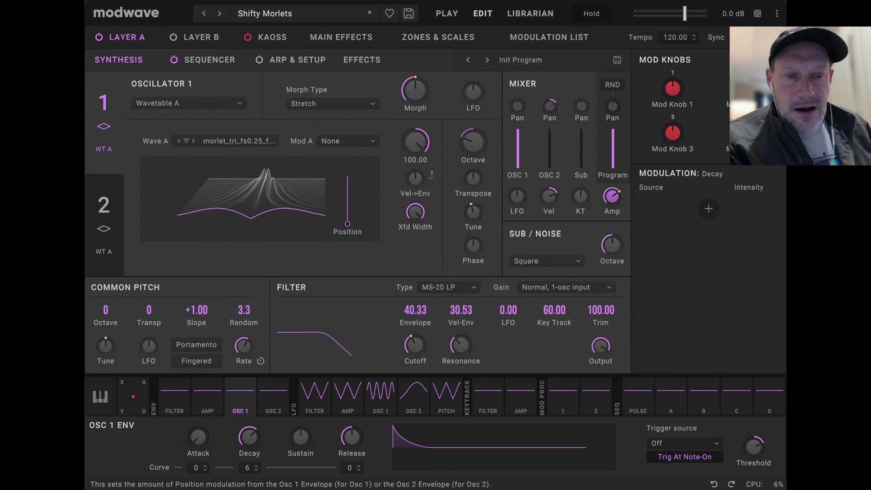
pyautogui.moveTo(348, 215); pyautogui.dragTo(349, 198)
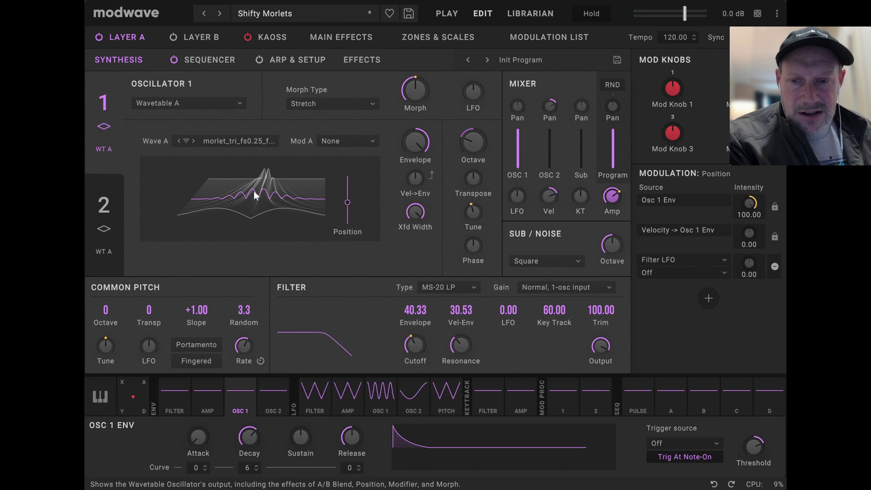
pyautogui.moveTo(348, 202); pyautogui.dragTo(348, 251)
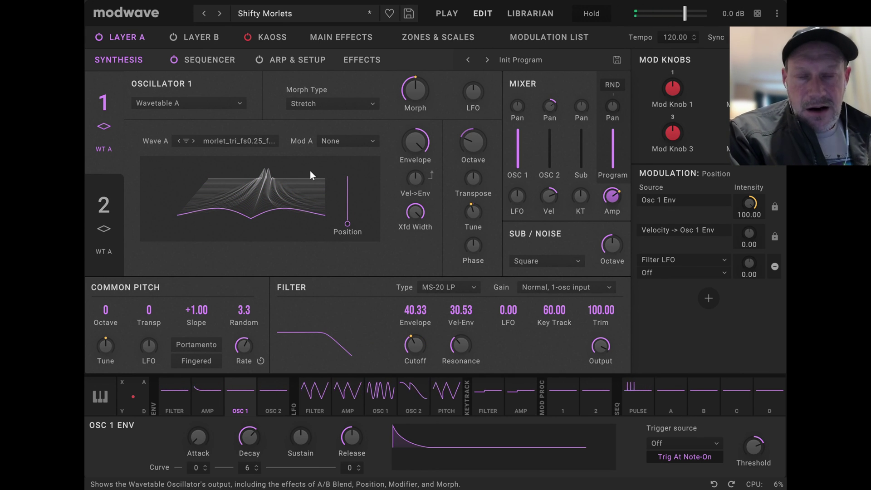
pyautogui.click(193, 141)
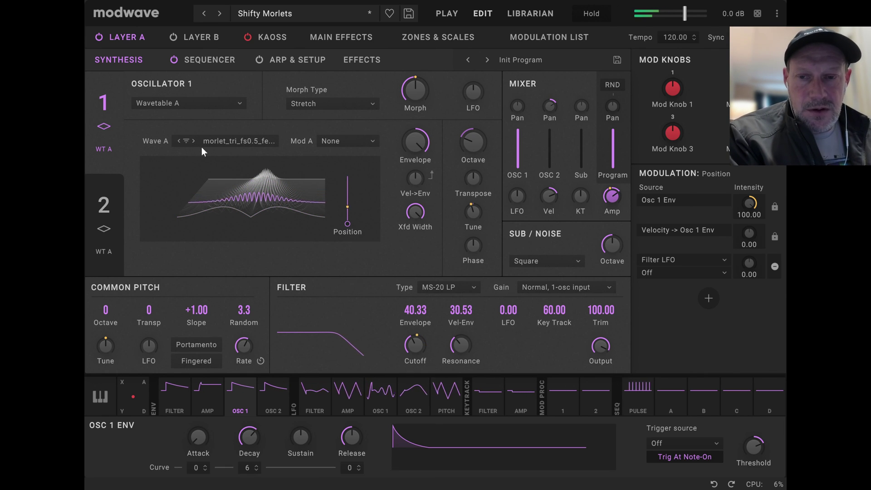